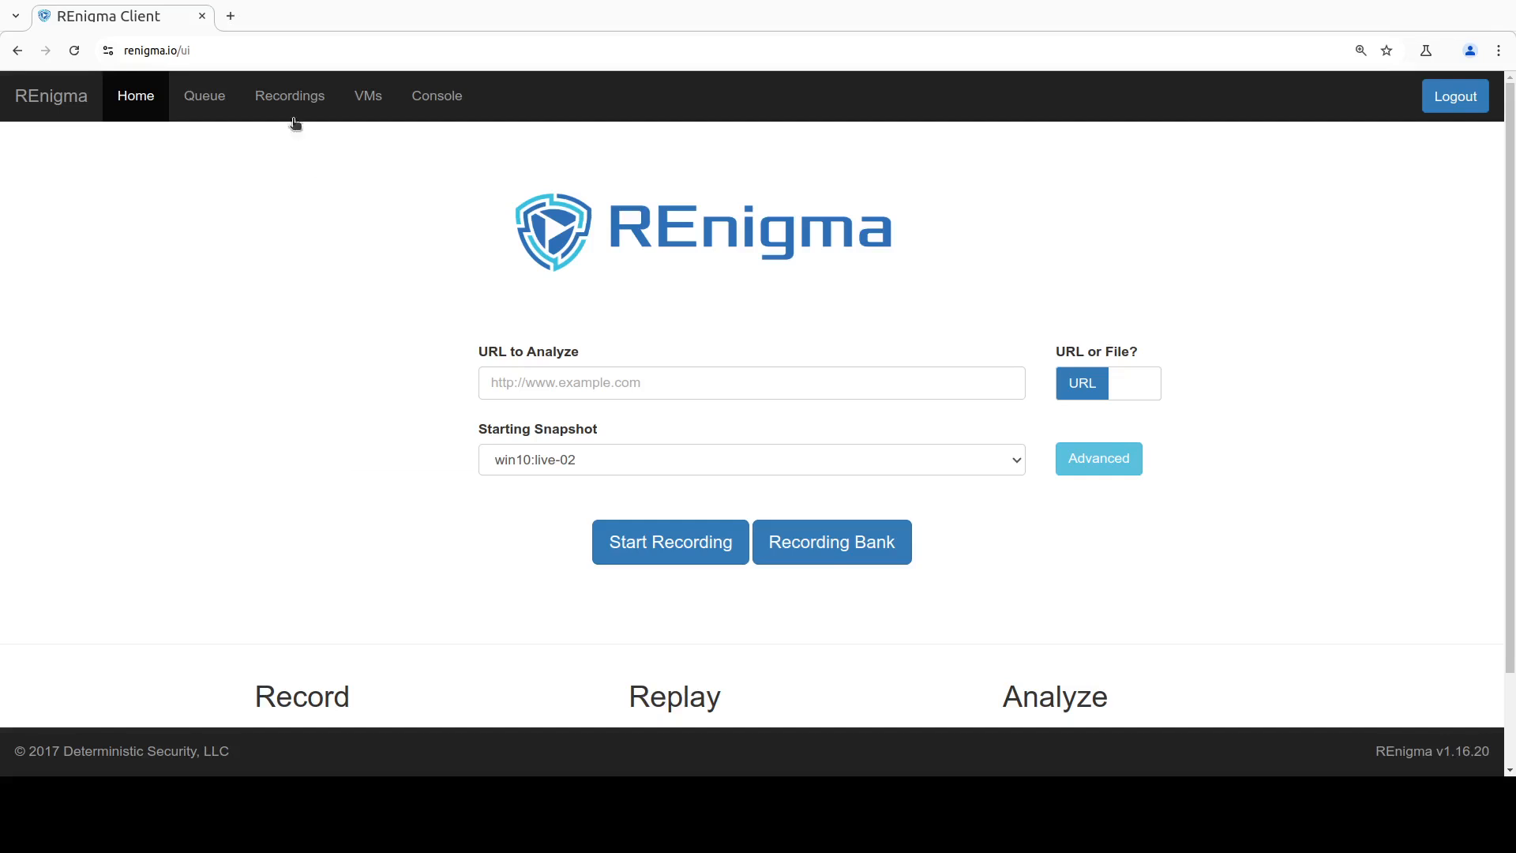
Step: Open the analysis details of recording 40 and go to its Process Analysis table
{"action": "left_click", "coordinate": [290, 99]}
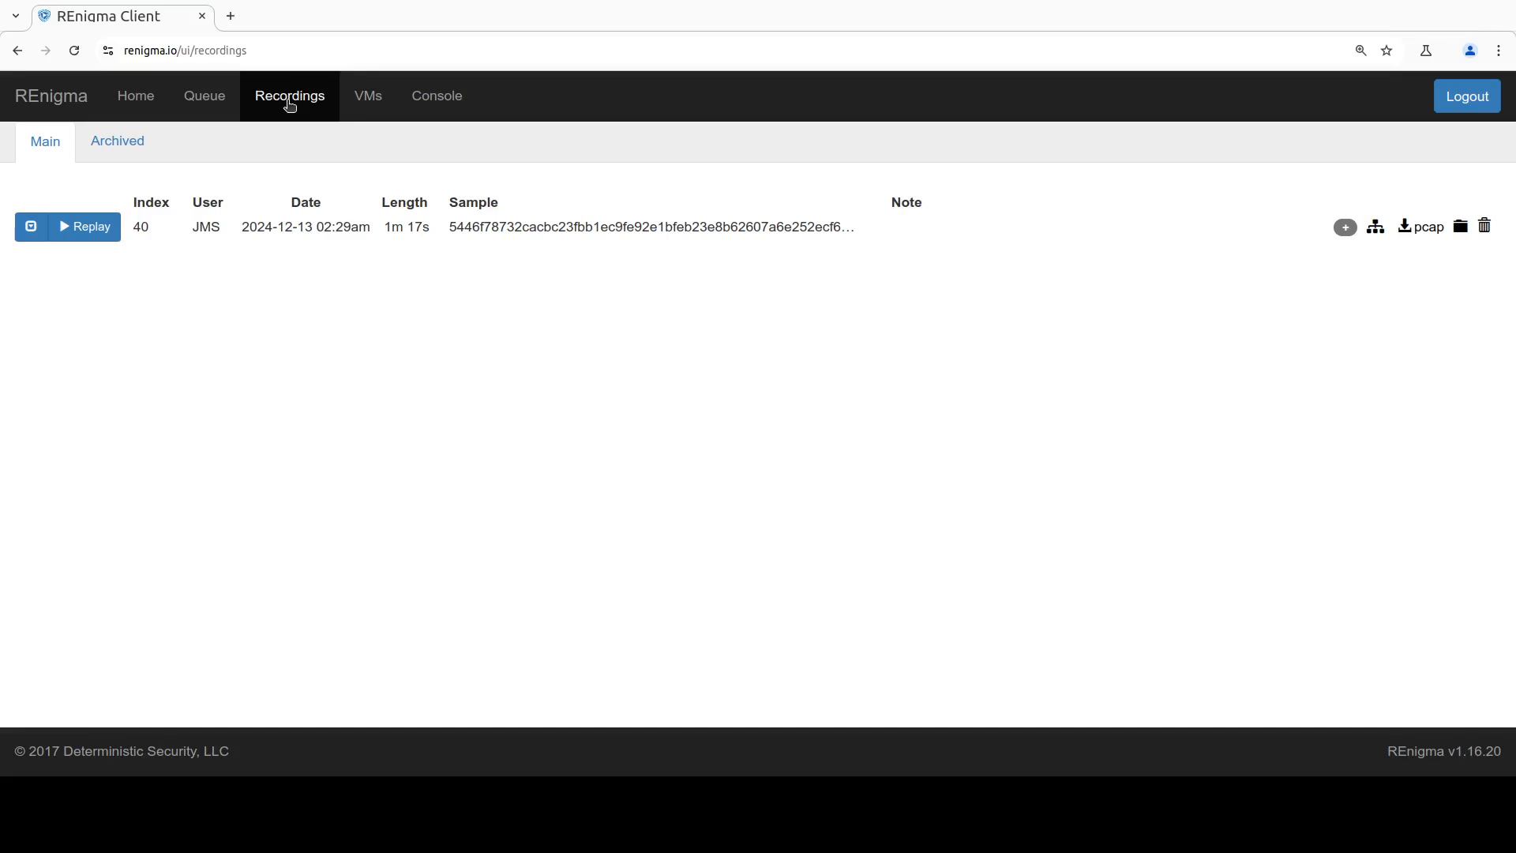
{"action": "left_click", "coordinate": [32, 234]}
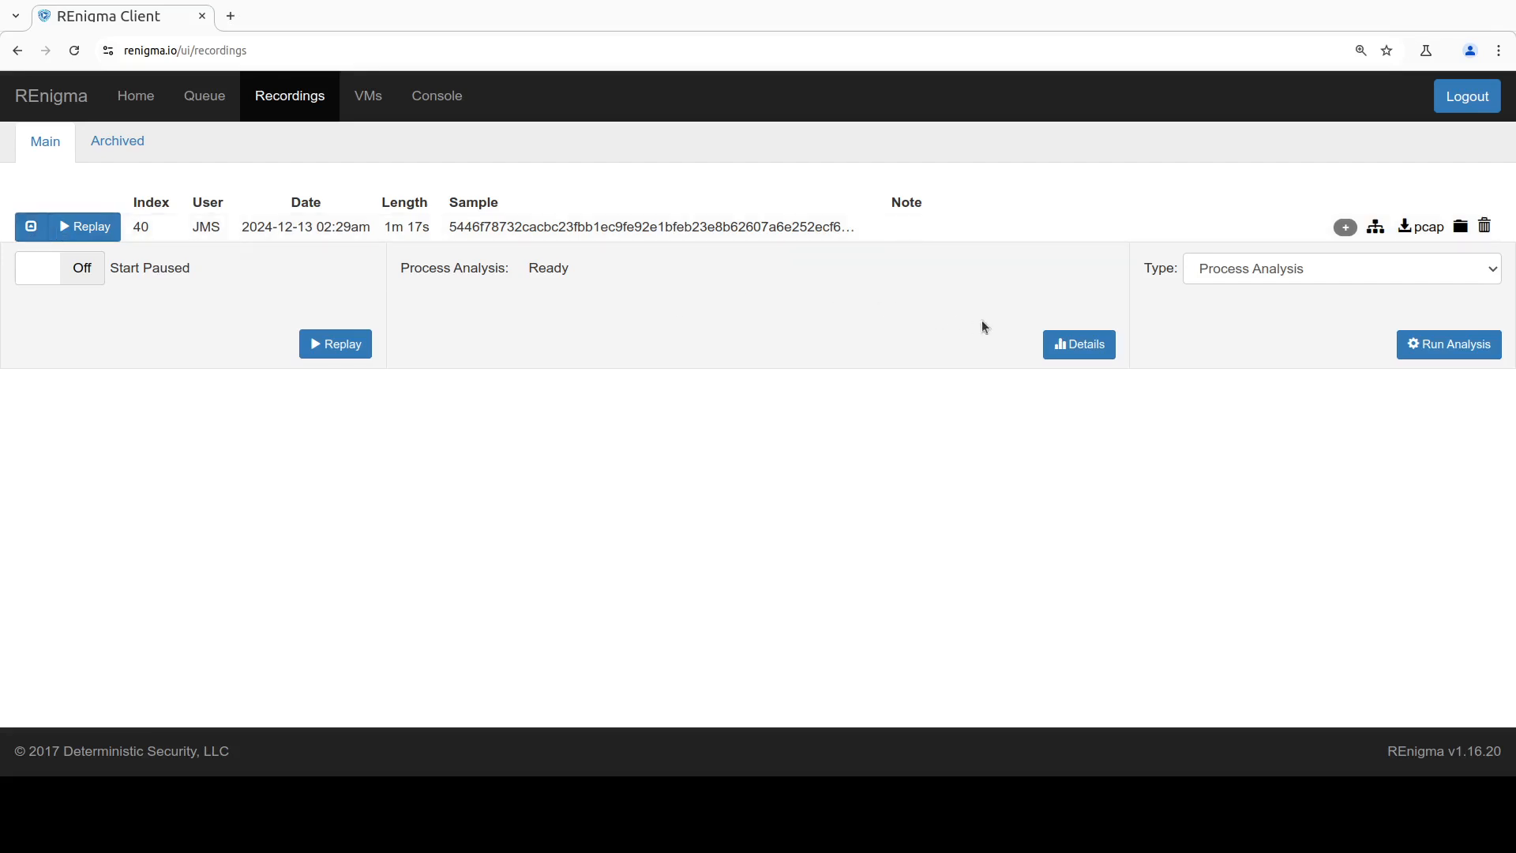
{"action": "left_click", "coordinate": [1079, 345]}
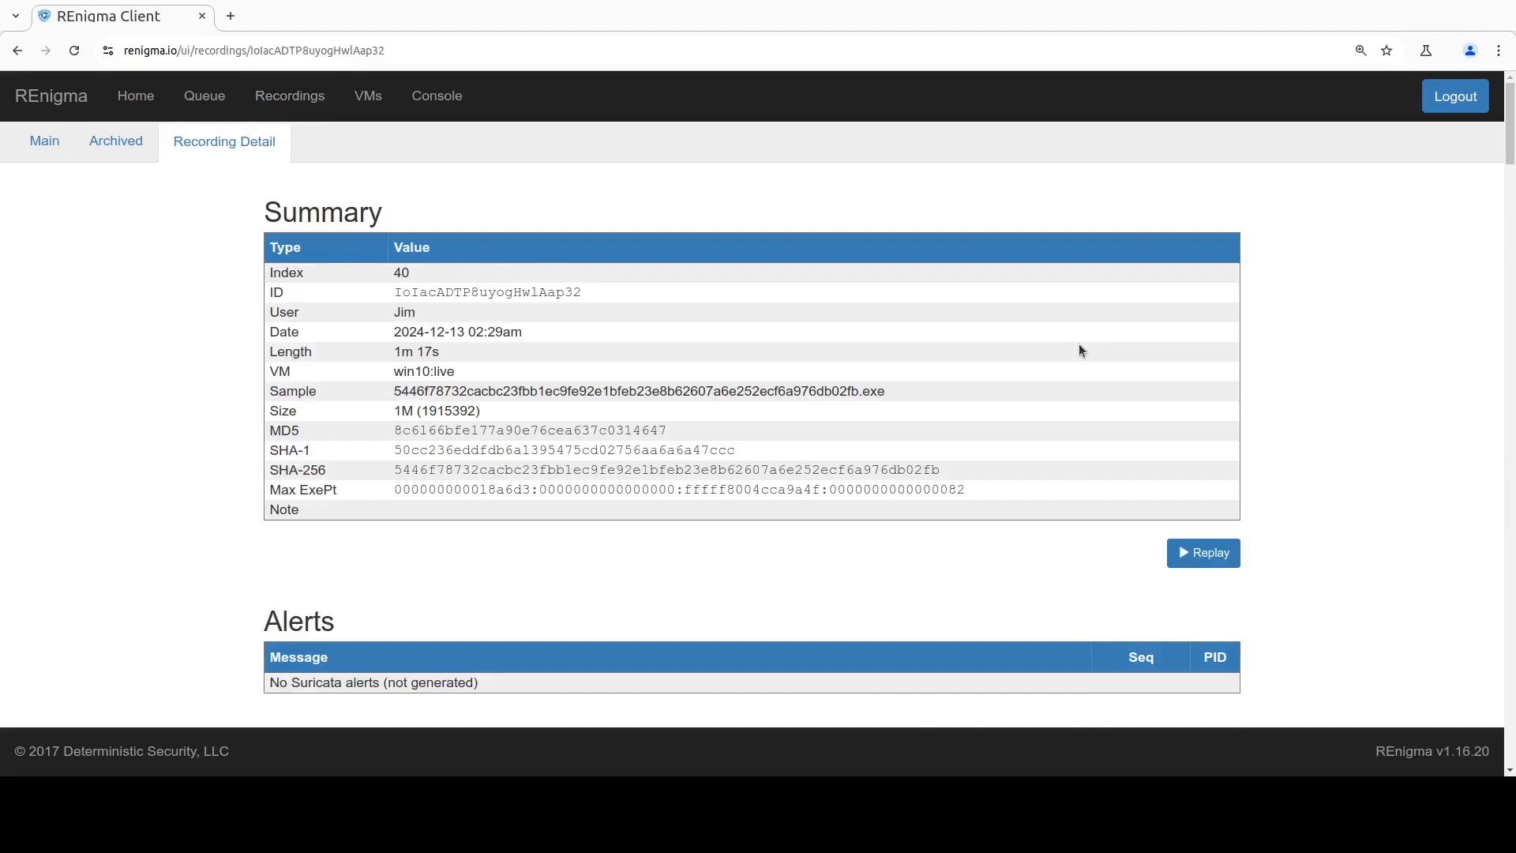
{"action": "scroll", "coordinate": [1068, 363], "scroll_direction": "down", "scroll_amount": 20}
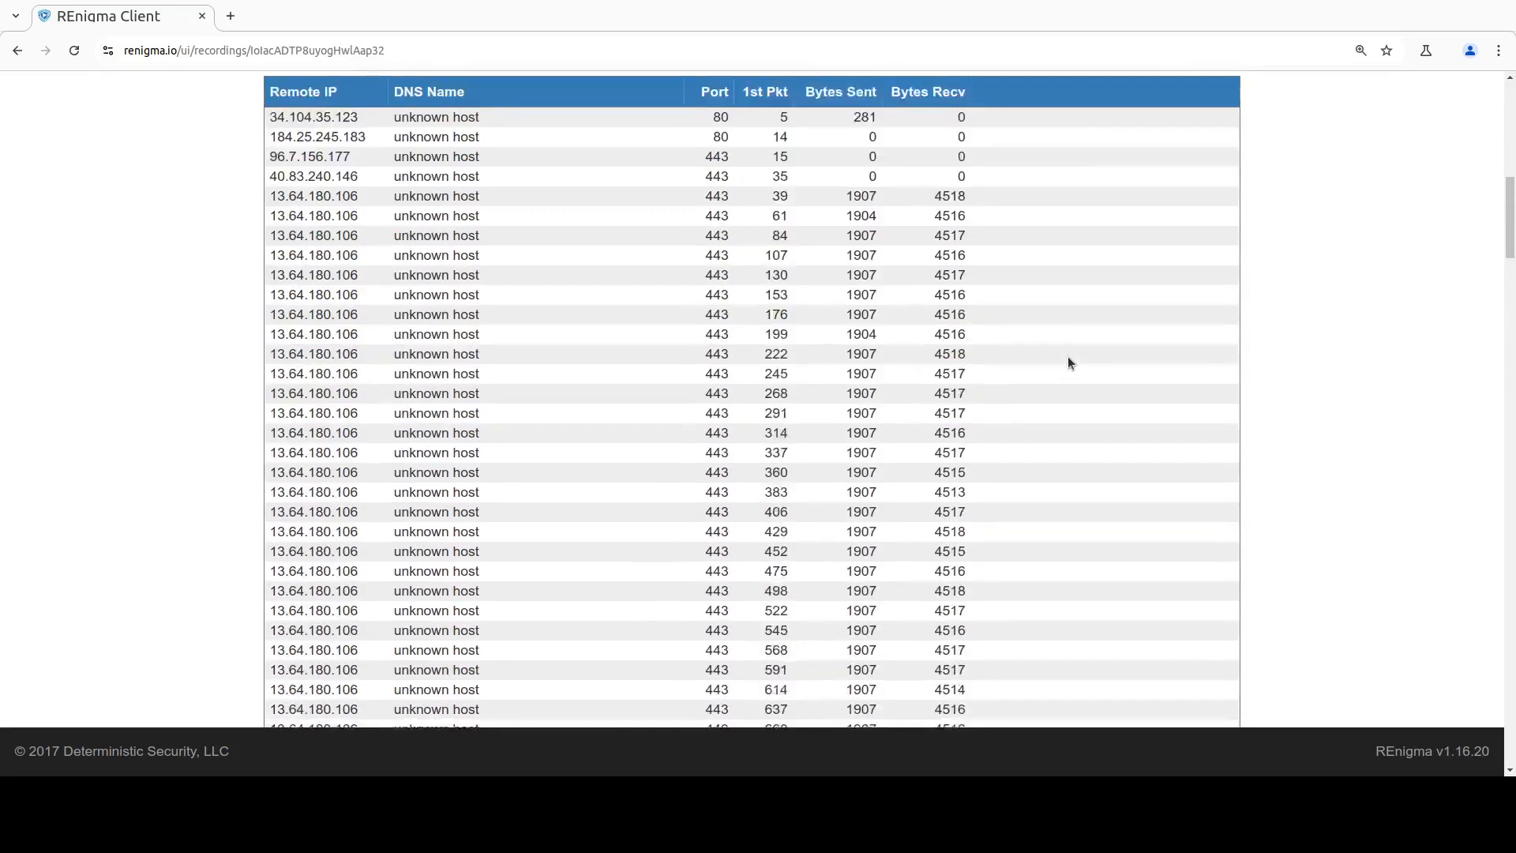
{"action": "scroll", "coordinate": [1067, 360], "scroll_direction": "down", "scroll_amount": 15}
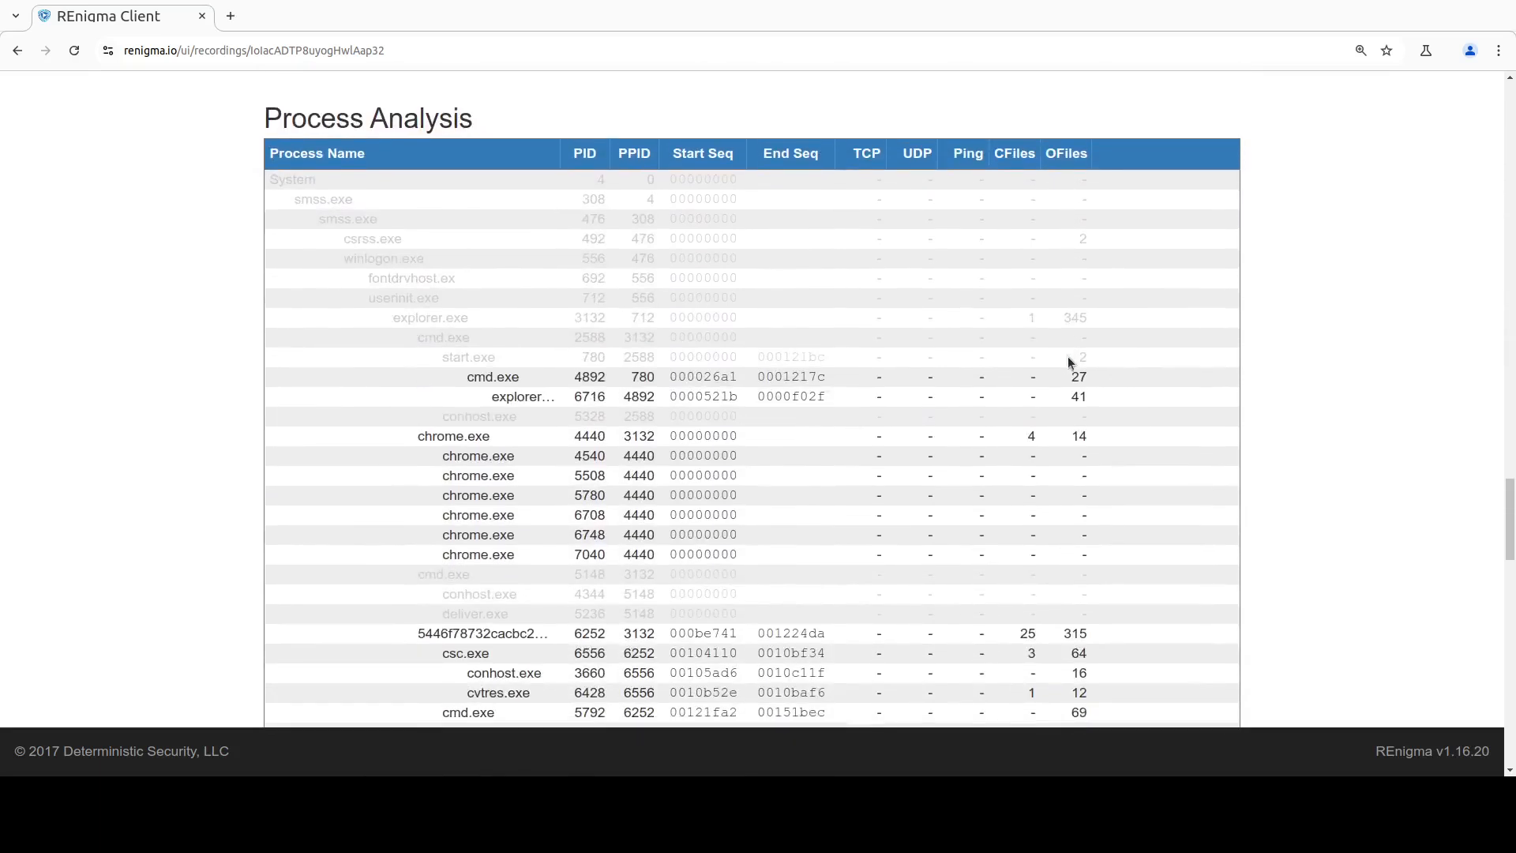
{"action": "left_click", "coordinate": [1069, 359]}
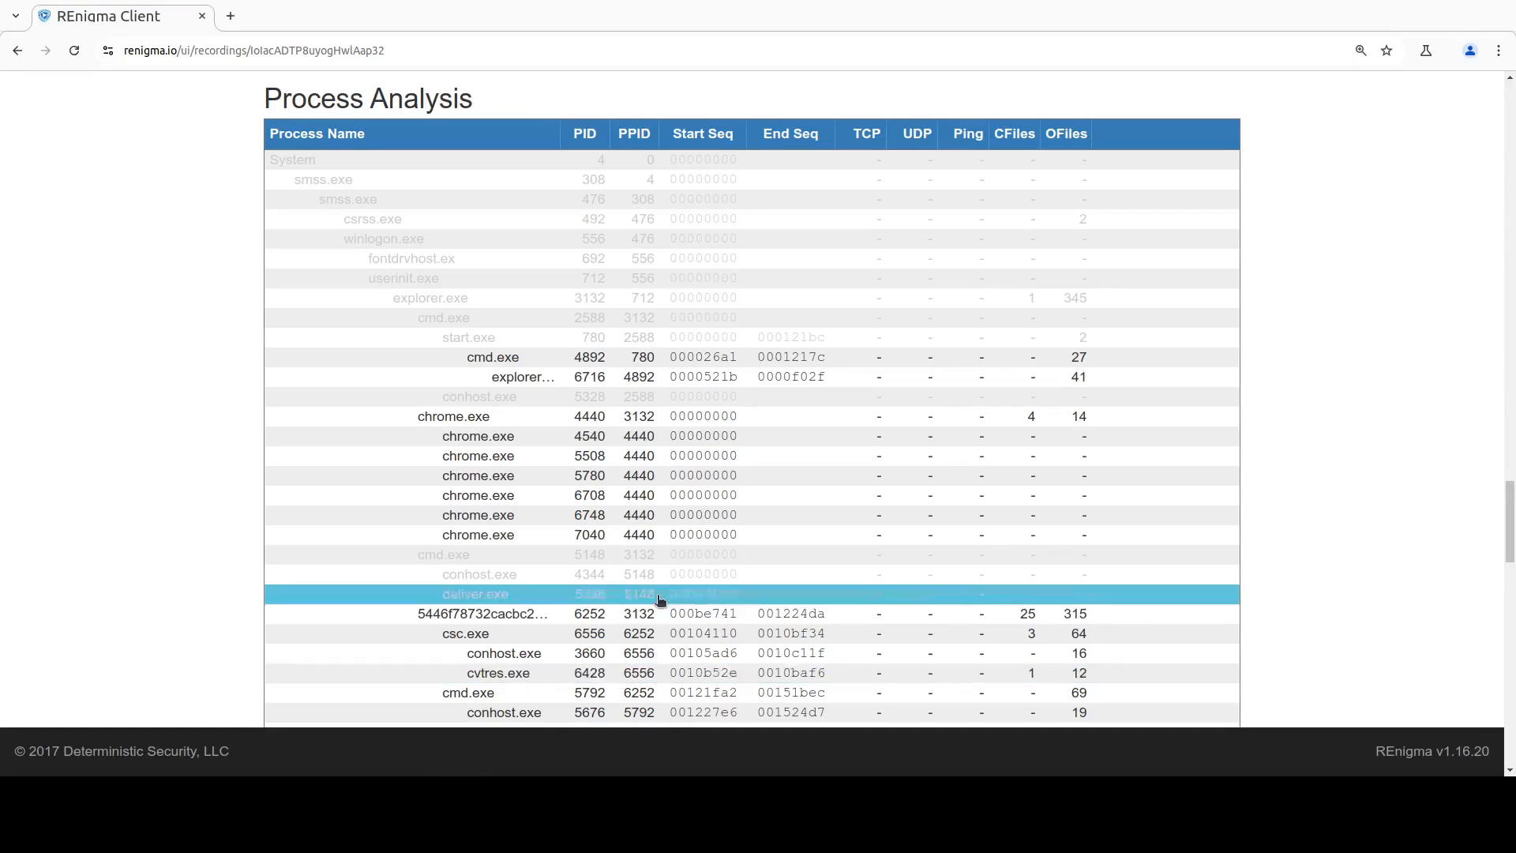
Step: Expand the sample executable's process (PID 6252) to examine its command line, activity categories and child processes
{"action": "scroll", "coordinate": [578, 424], "scroll_direction": "down", "scroll_amount": 3}
{"action": "left_click", "coordinate": [578, 424]}
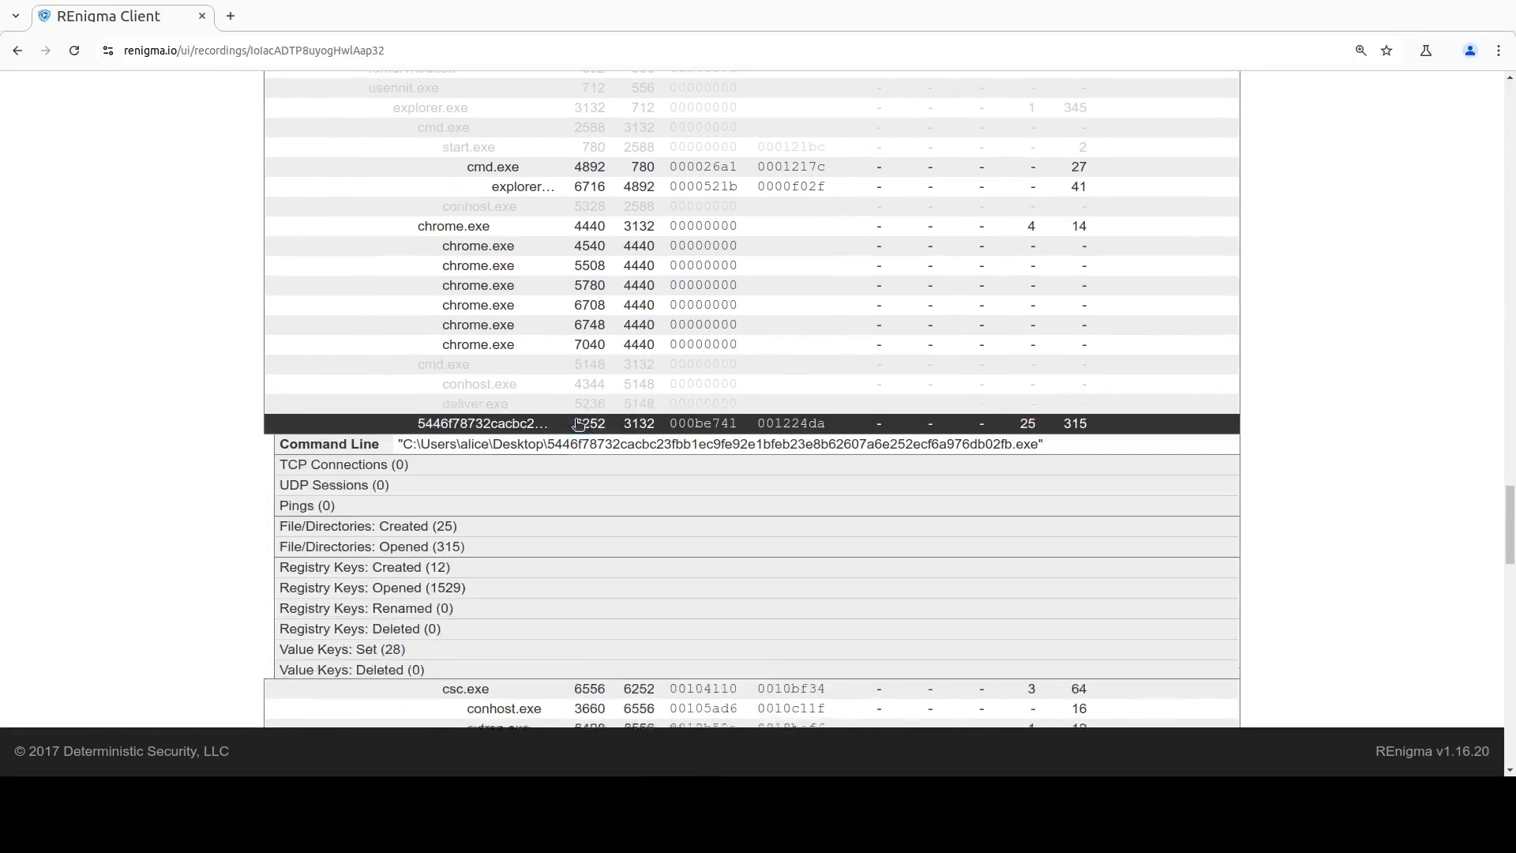
{"action": "scroll", "coordinate": [578, 424], "scroll_direction": "down", "scroll_amount": 4}
{"action": "scroll", "coordinate": [578, 424], "scroll_direction": "up", "scroll_amount": 1}
{"action": "scroll", "coordinate": [578, 424], "scroll_direction": "up", "scroll_amount": 1}
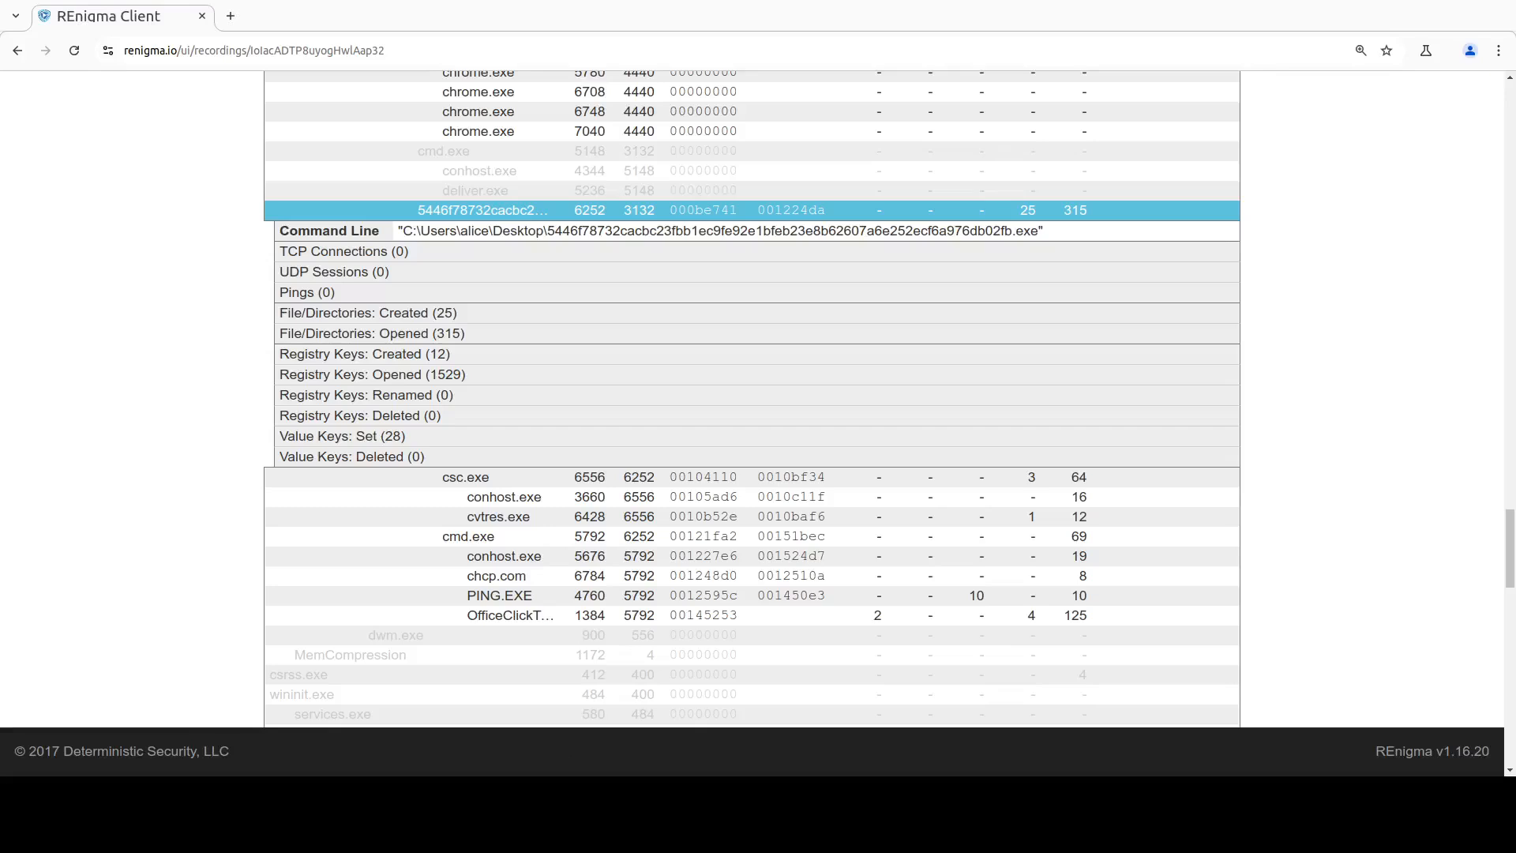
Step: List the files created by the sample process and examine the details of XrbDUgsY.log, a411a8e9a0349a and m9Zx55NzG3.bat
{"action": "left_click", "coordinate": [419, 314]}
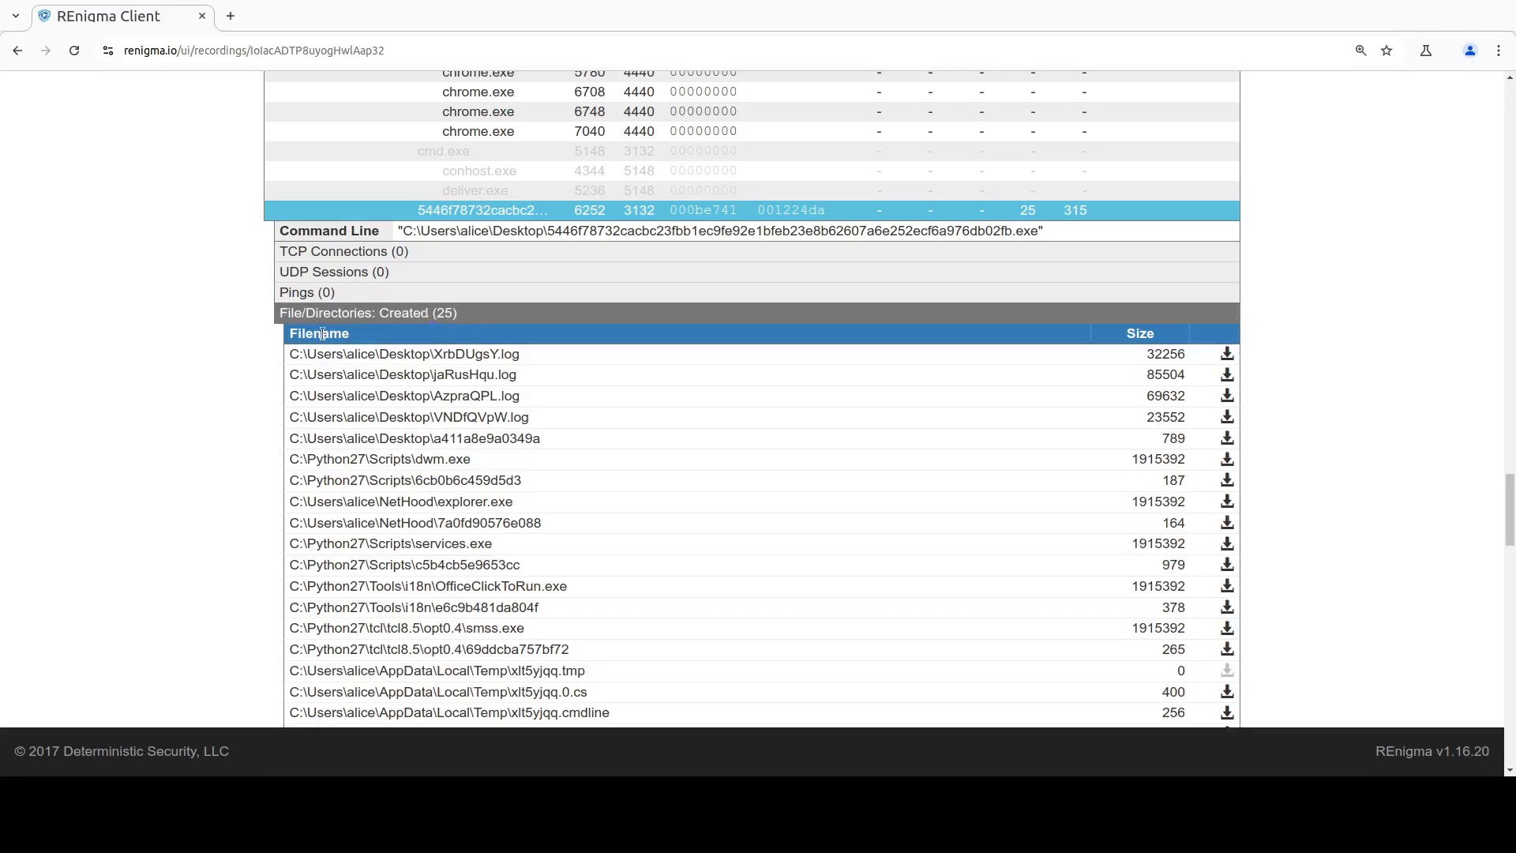
{"action": "scroll", "coordinate": [240, 349], "scroll_direction": "down", "scroll_amount": 2}
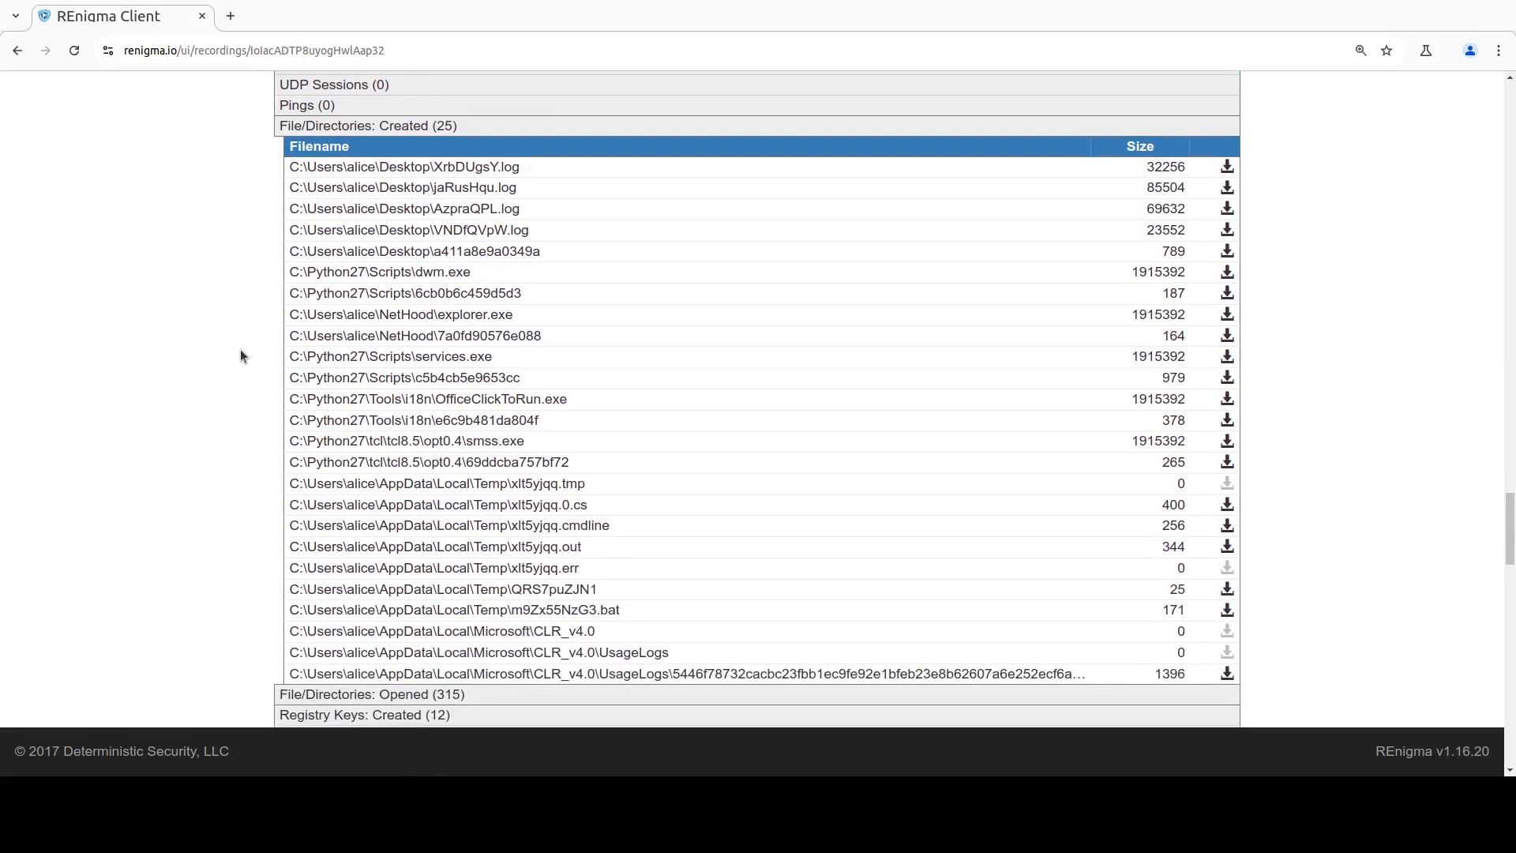
{"action": "left_click", "coordinate": [503, 168]}
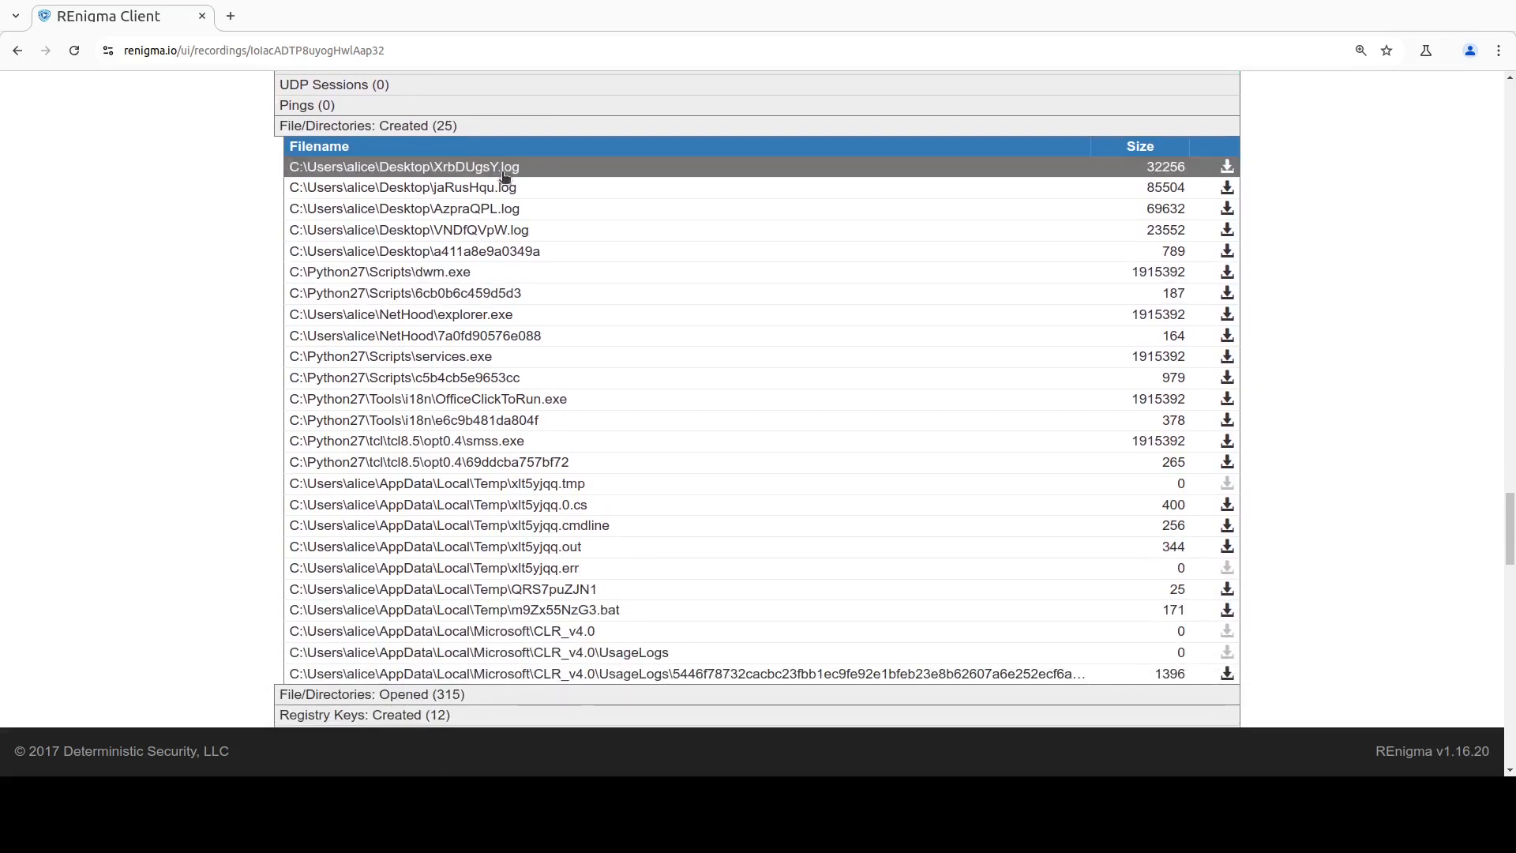
{"action": "left_click", "coordinate": [506, 395]}
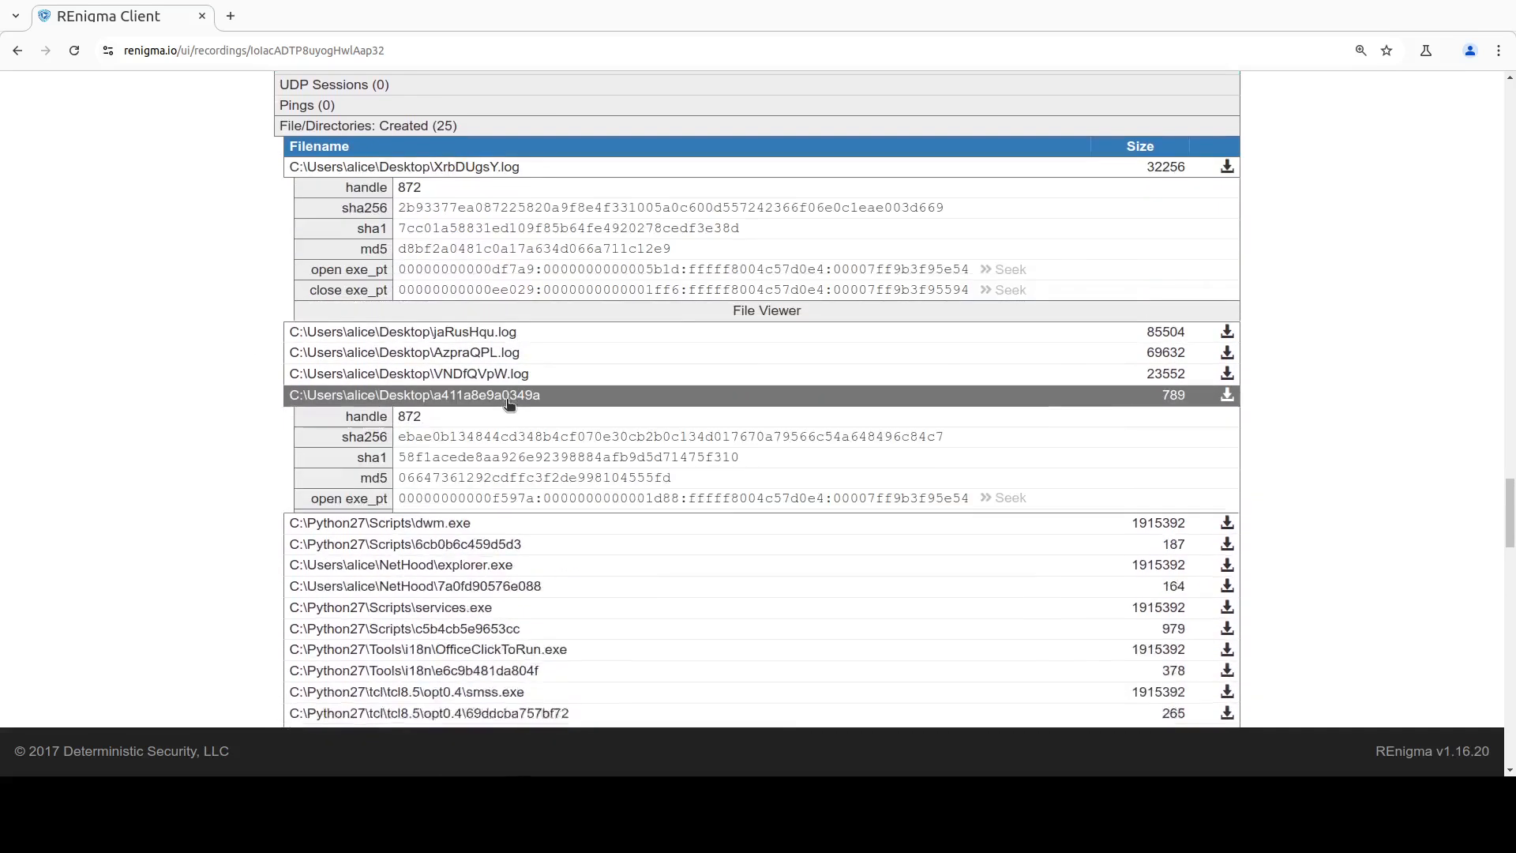
{"action": "scroll", "coordinate": [509, 404], "scroll_direction": "down", "scroll_amount": 2}
{"action": "scroll", "coordinate": [509, 404], "scroll_direction": "down", "scroll_amount": 3}
{"action": "left_click", "coordinate": [533, 504]}
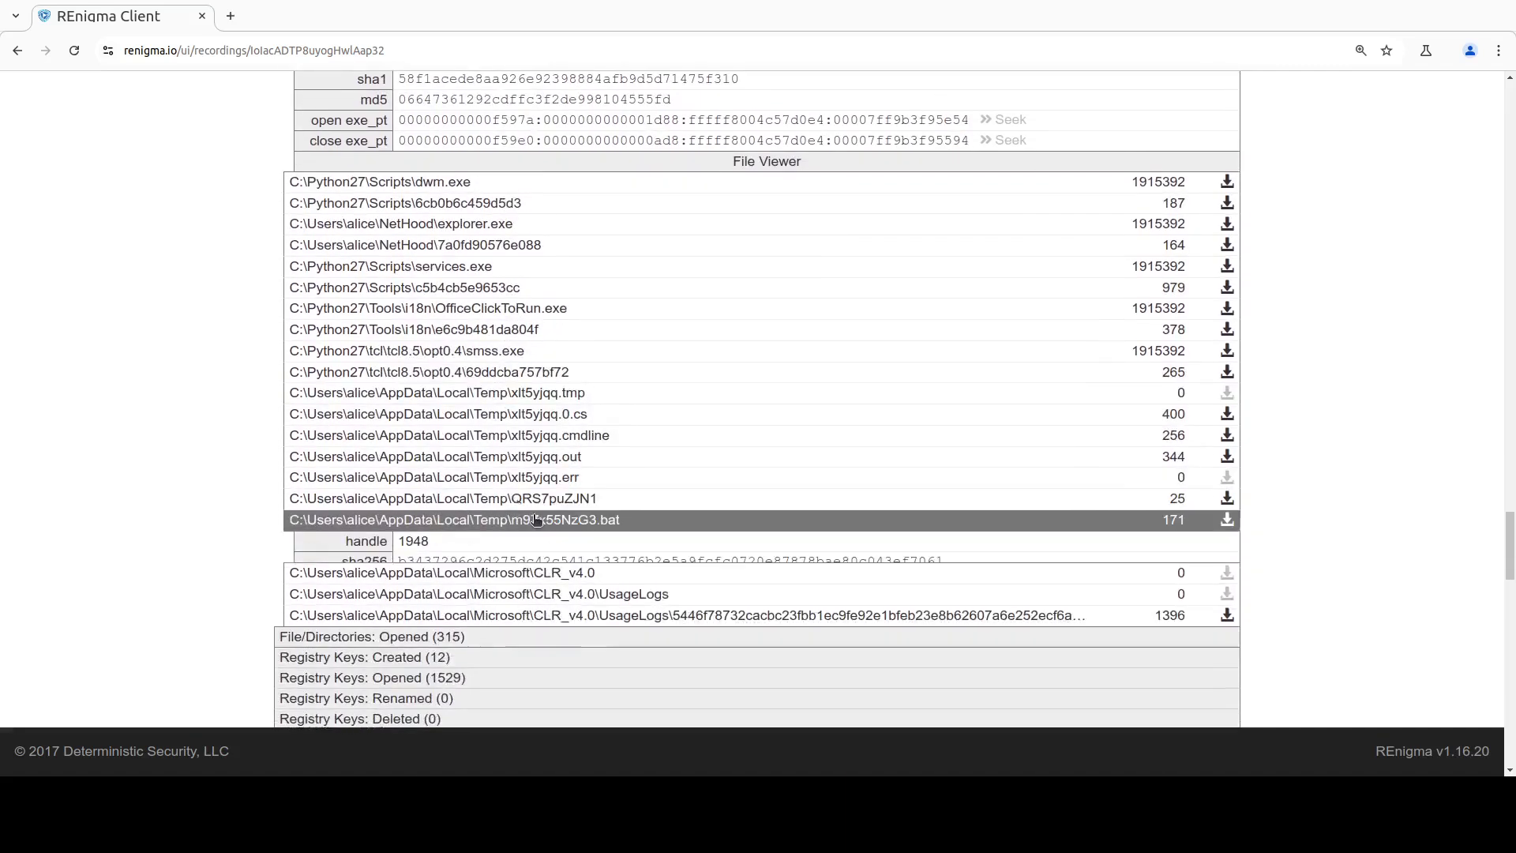
{"action": "scroll", "coordinate": [535, 519], "scroll_direction": "down", "scroll_amount": 1}
{"action": "scroll", "coordinate": [535, 519], "scroll_direction": "down", "scroll_amount": 2}
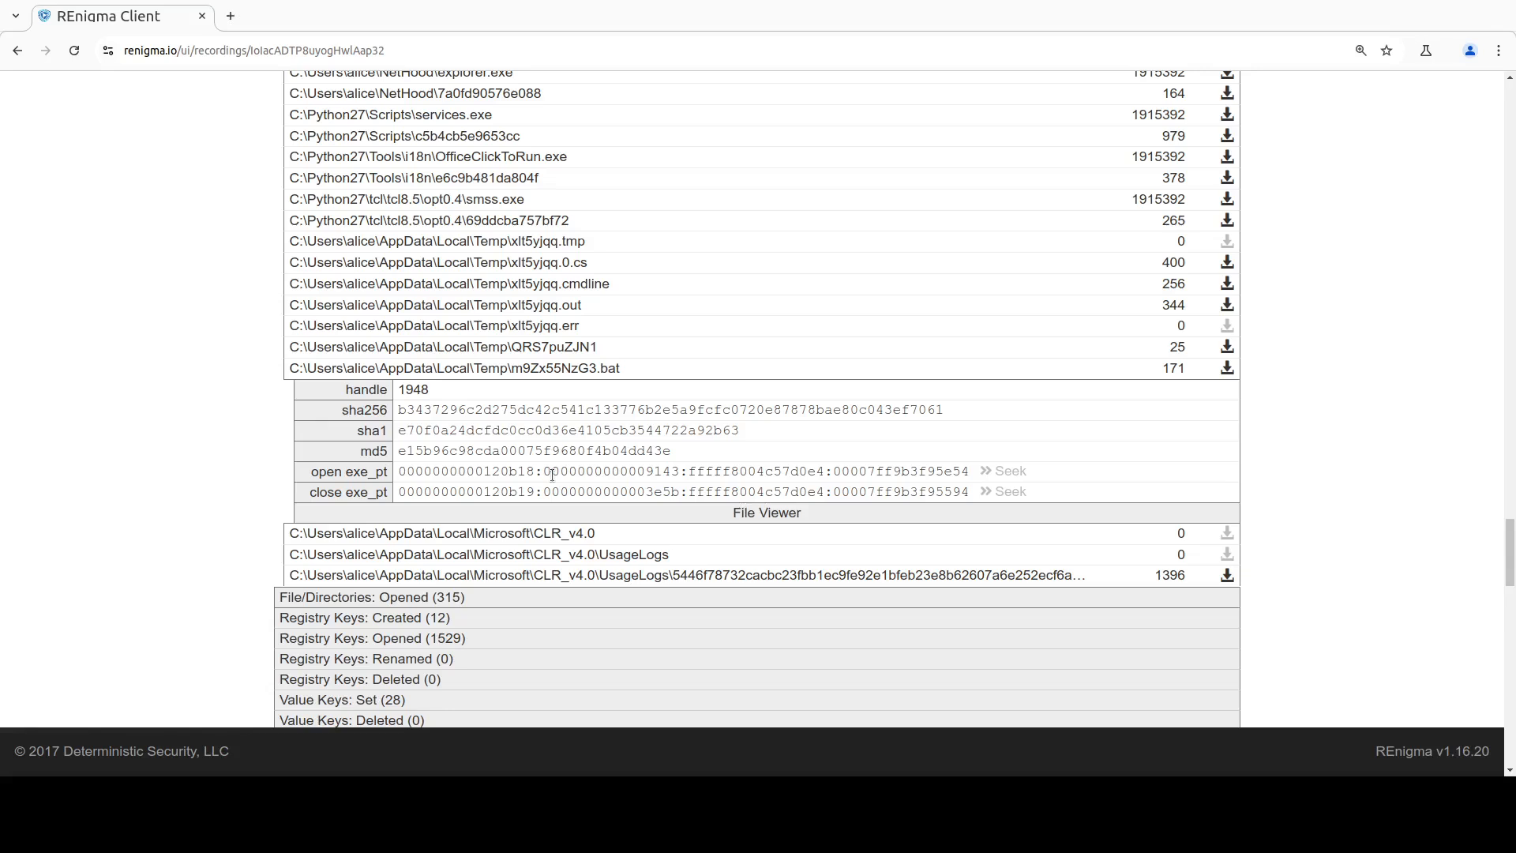
Step: Expand the sample process's created registry keys and review their paths and execution points
{"action": "scroll", "coordinate": [581, 417], "scroll_direction": "down", "scroll_amount": 3}
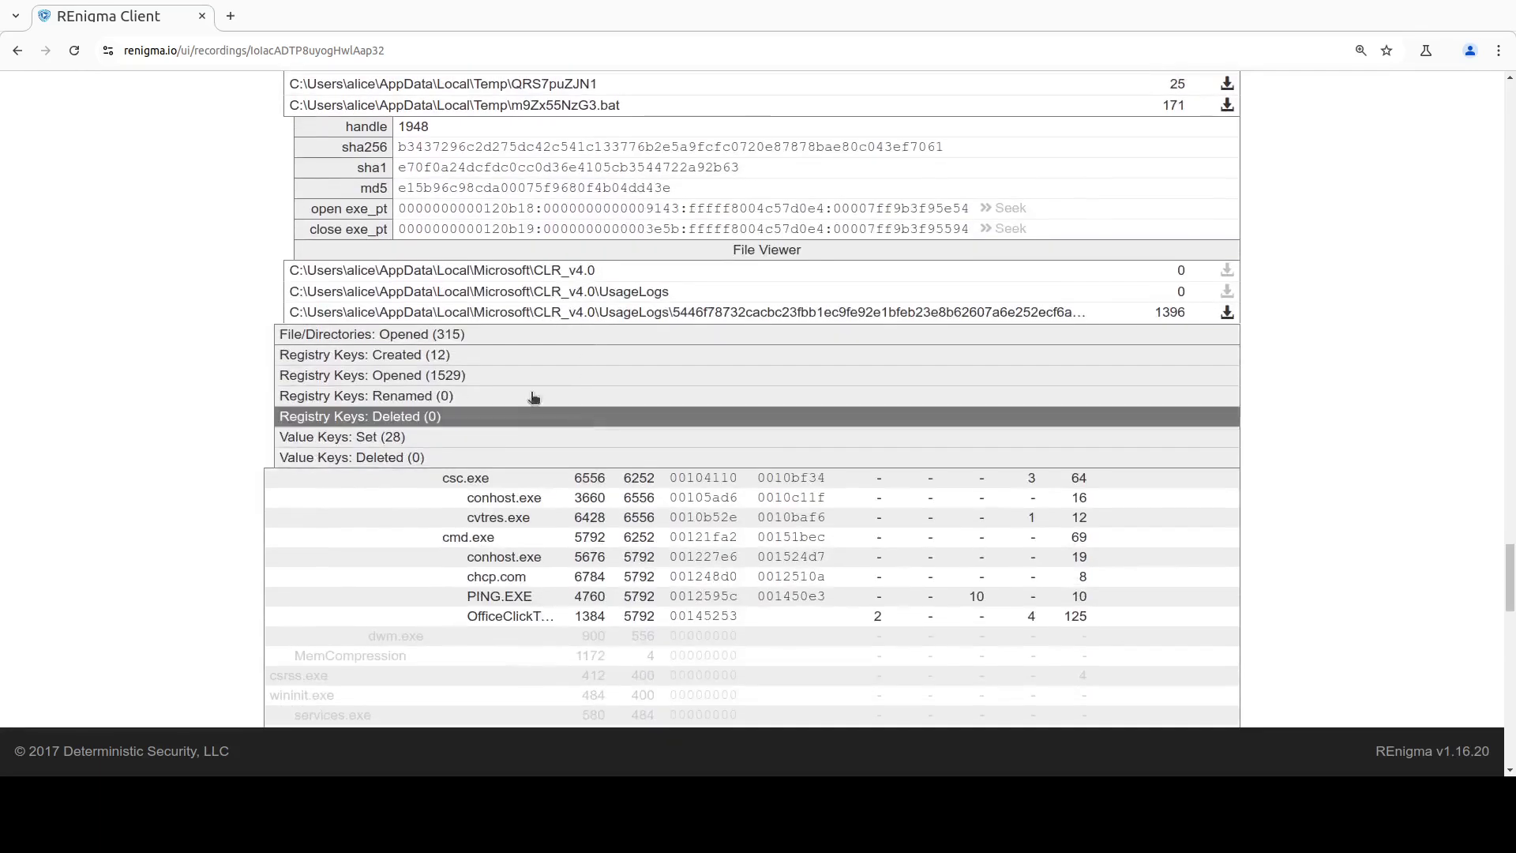
{"action": "left_click", "coordinate": [502, 355]}
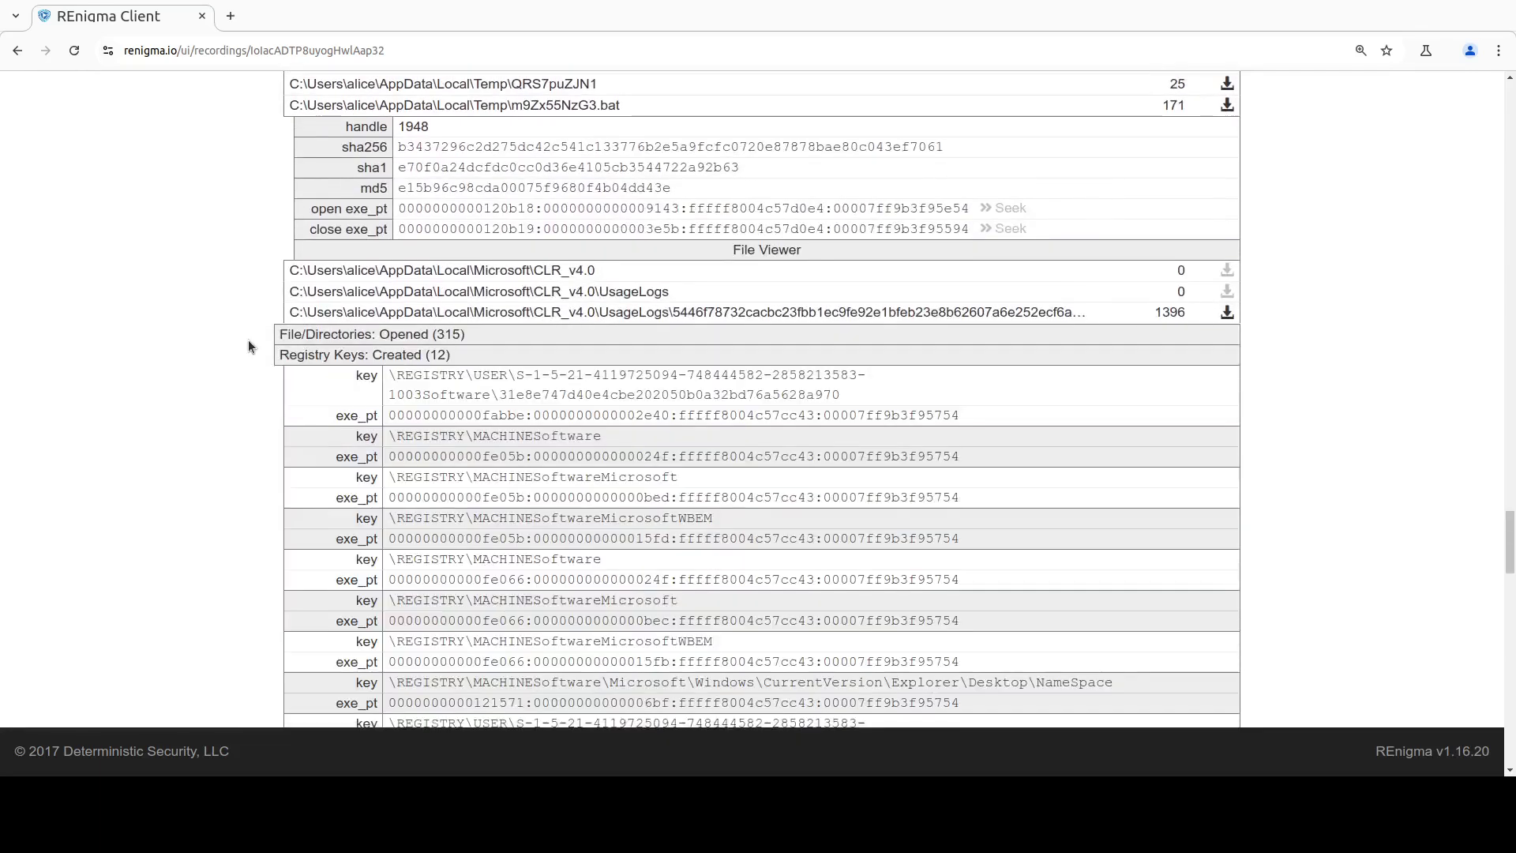
{"action": "scroll", "coordinate": [248, 340], "scroll_direction": "down", "scroll_amount": 1}
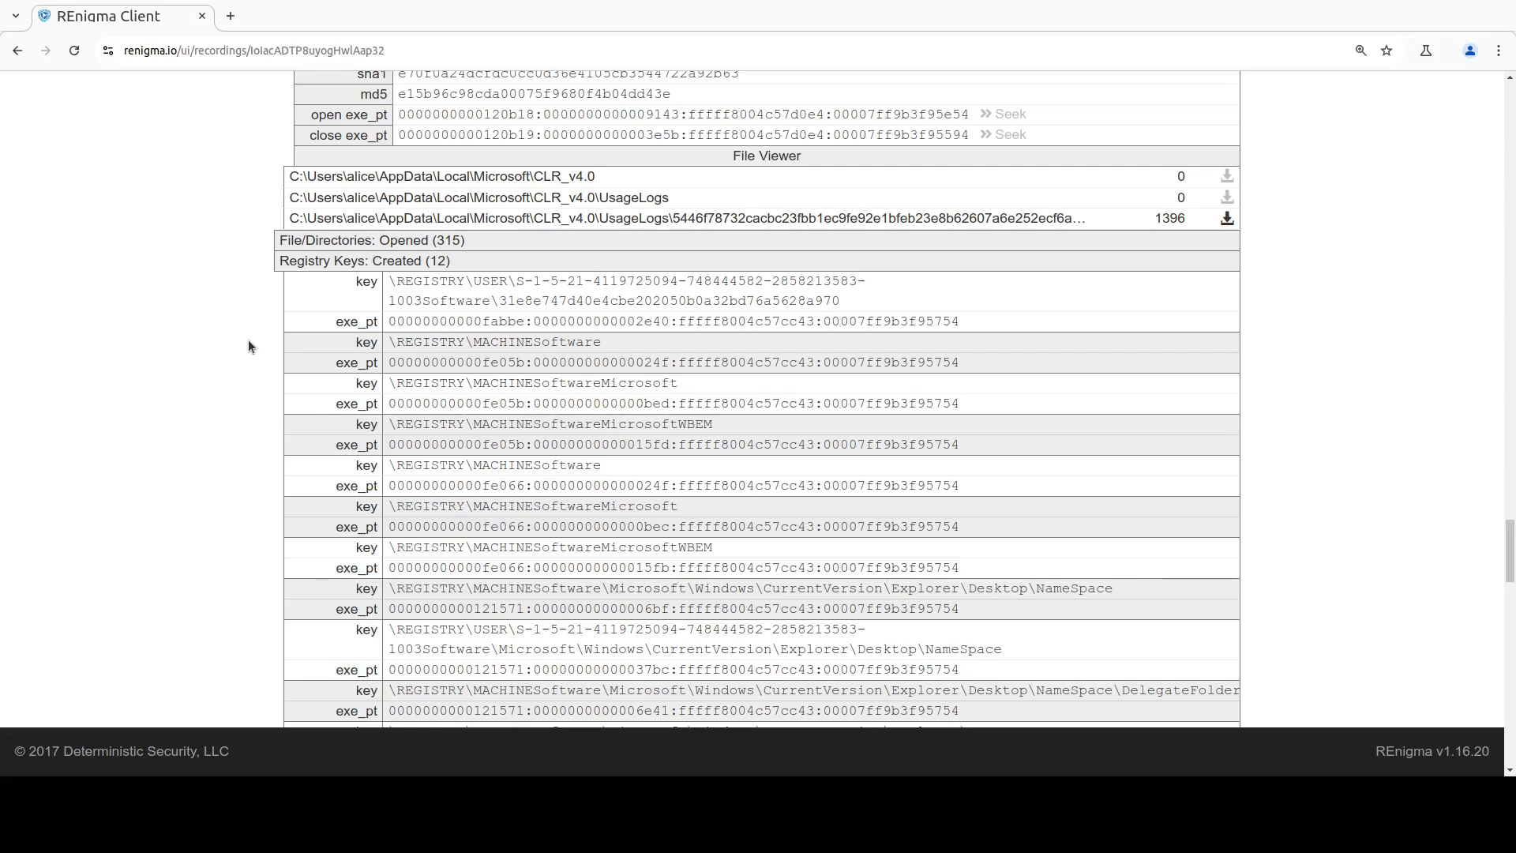
Step: Expand the registry value keys set by the sample process and review their paths, data and execution points
{"action": "scroll", "coordinate": [471, 293], "scroll_direction": "down", "scroll_amount": 8}
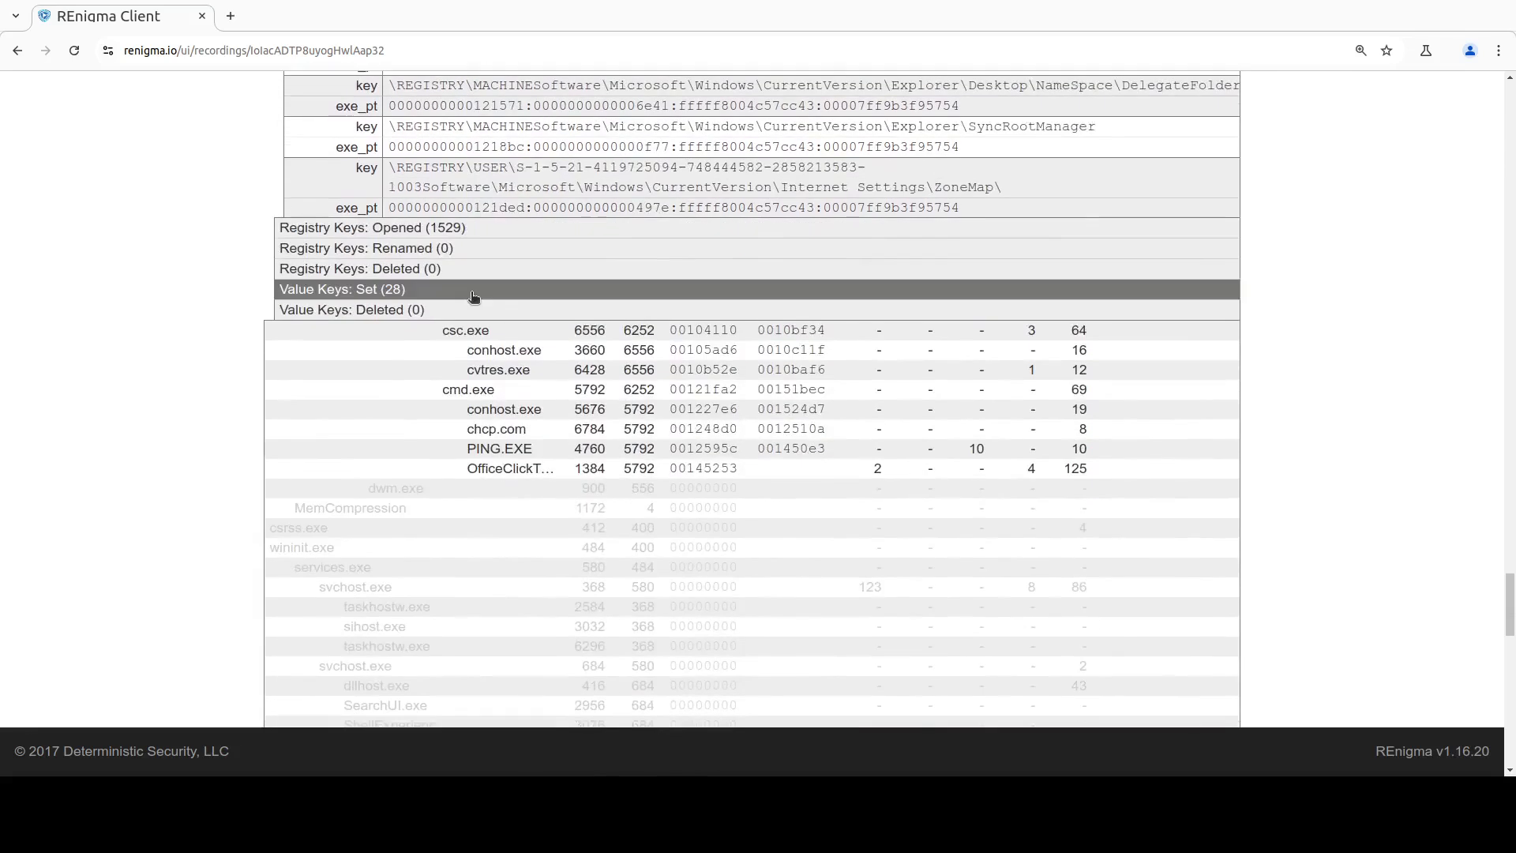
{"action": "left_click", "coordinate": [472, 289]}
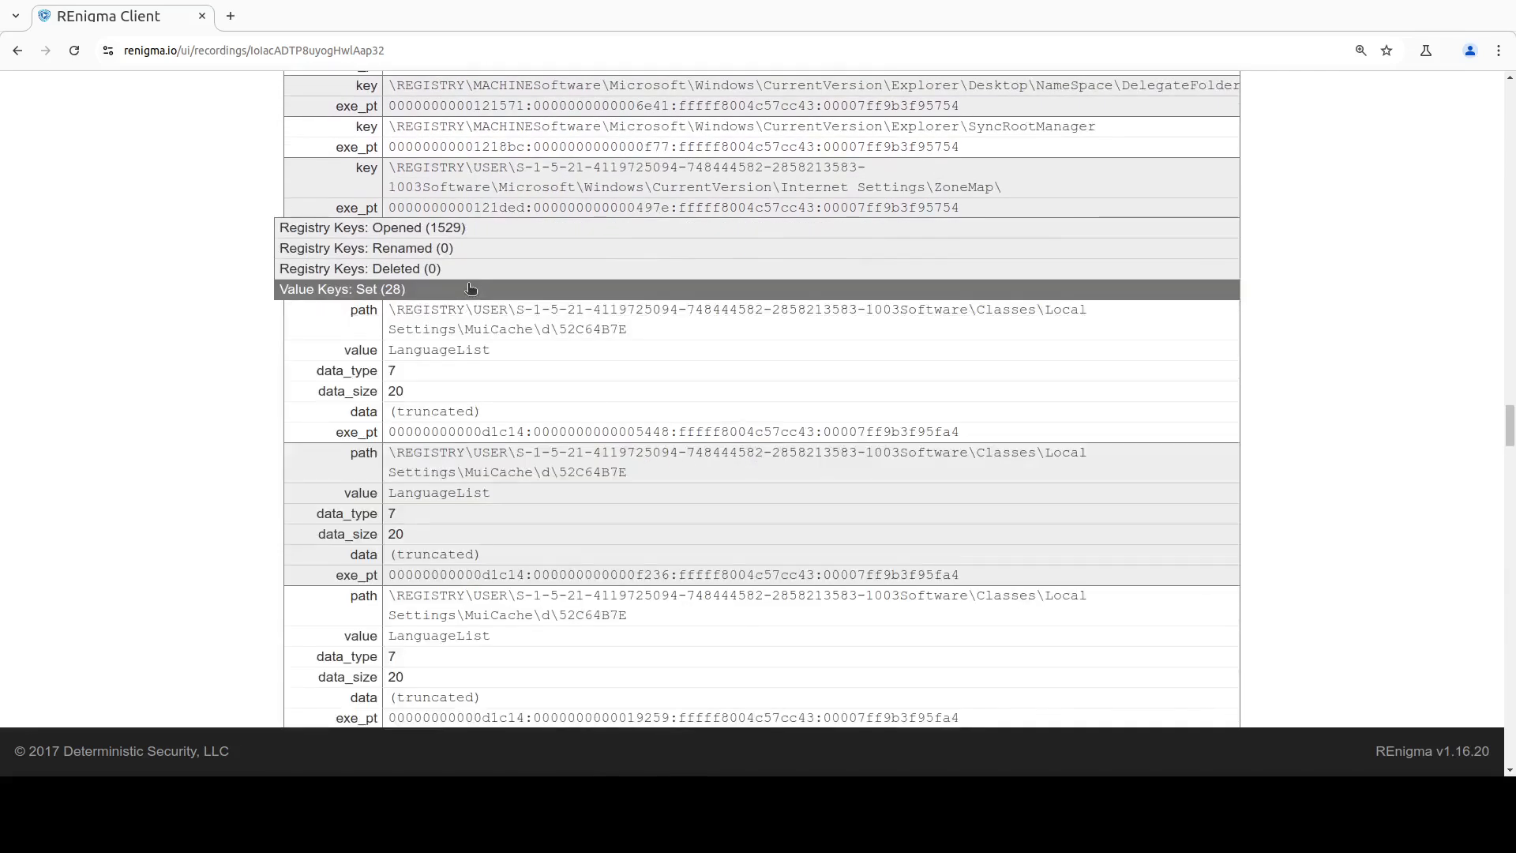
{"action": "scroll", "coordinate": [471, 291], "scroll_direction": "down", "scroll_amount": 1}
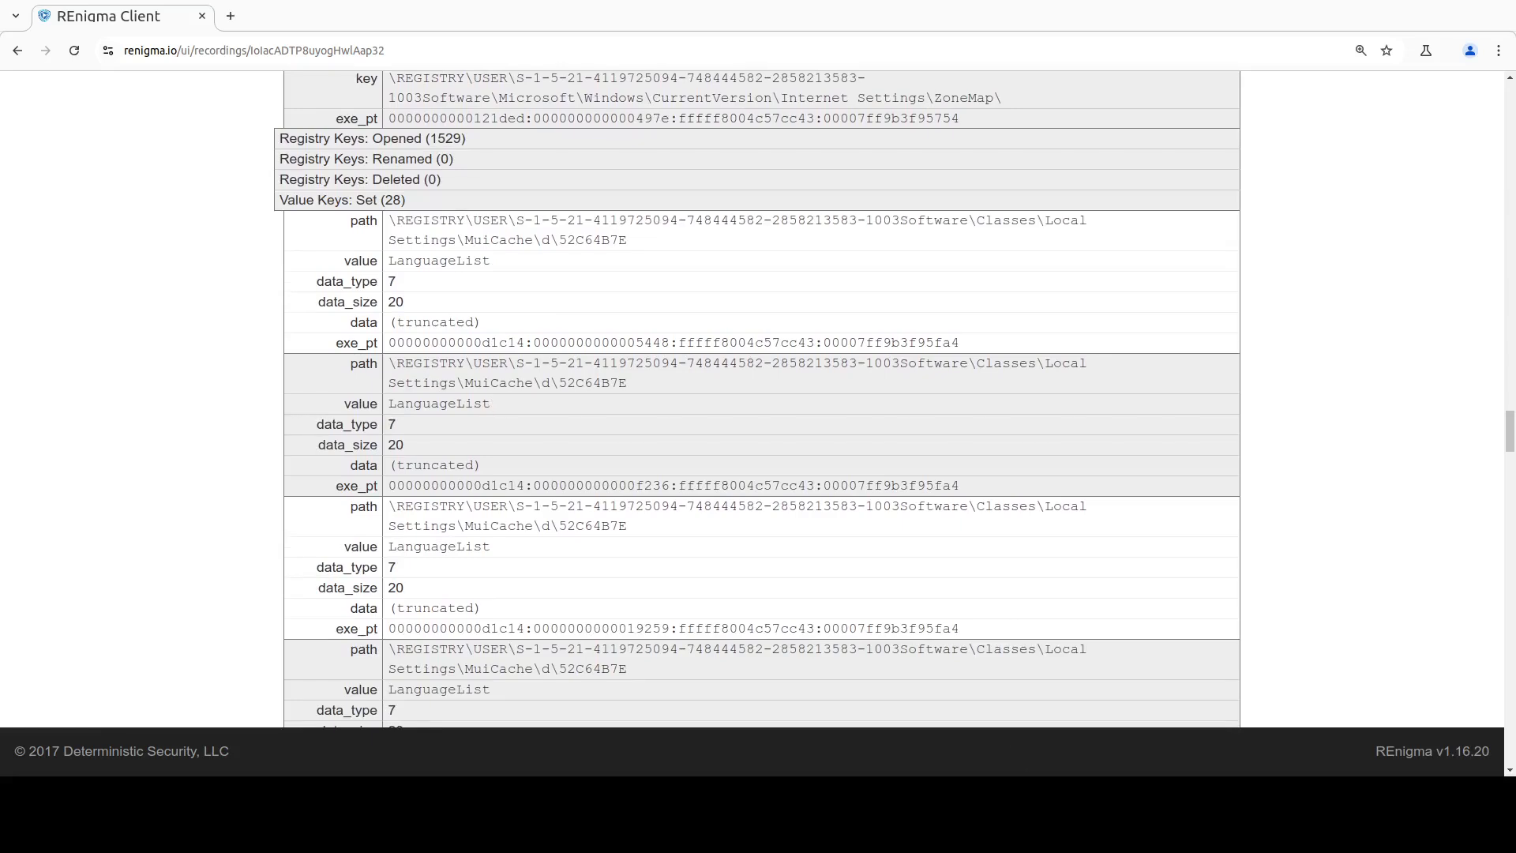
{"action": "scroll", "coordinate": [1272, 613], "scroll_direction": "up", "scroll_amount": 2}
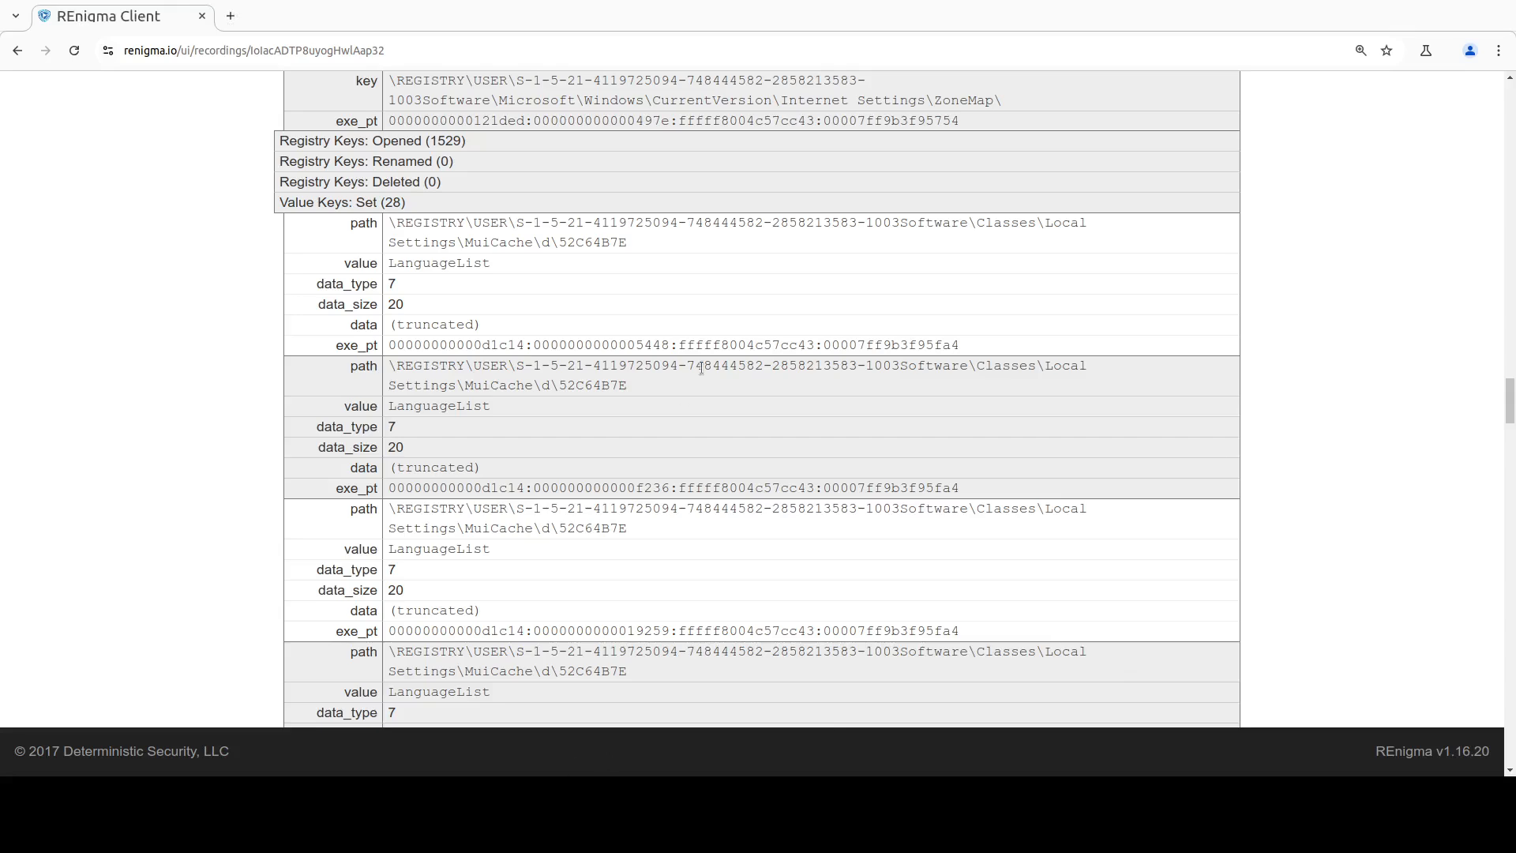
Step: Return to the recordings list and replay recording 40 with Start Paused switched on
{"action": "scroll", "coordinate": [702, 373], "scroll_direction": "up", "scroll_amount": 15}
{"action": "scroll", "coordinate": [703, 373], "scroll_direction": "up", "scroll_amount": 15}
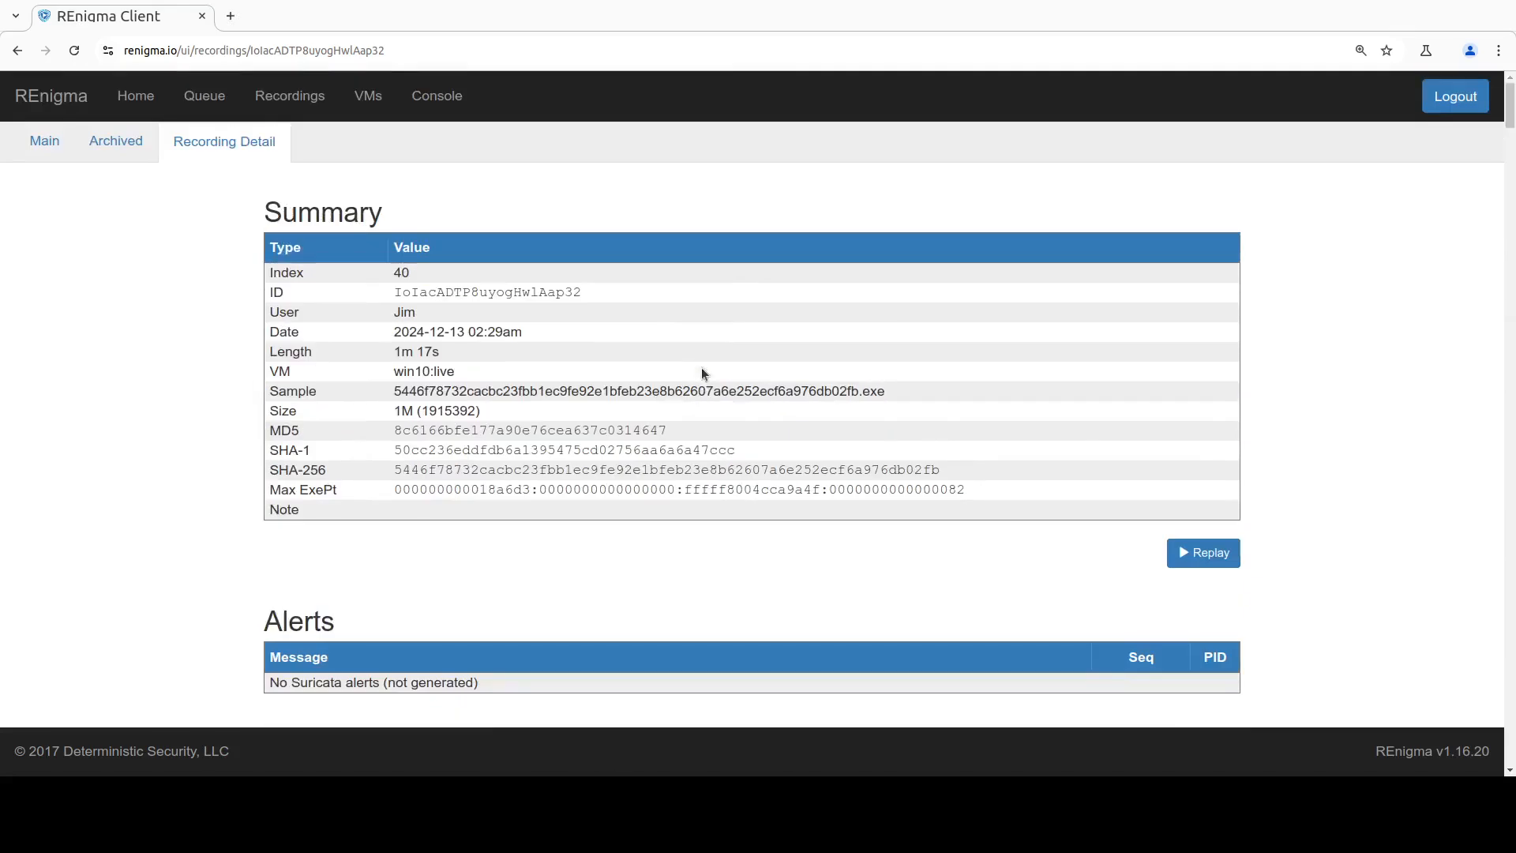
{"action": "left_click", "coordinate": [280, 86]}
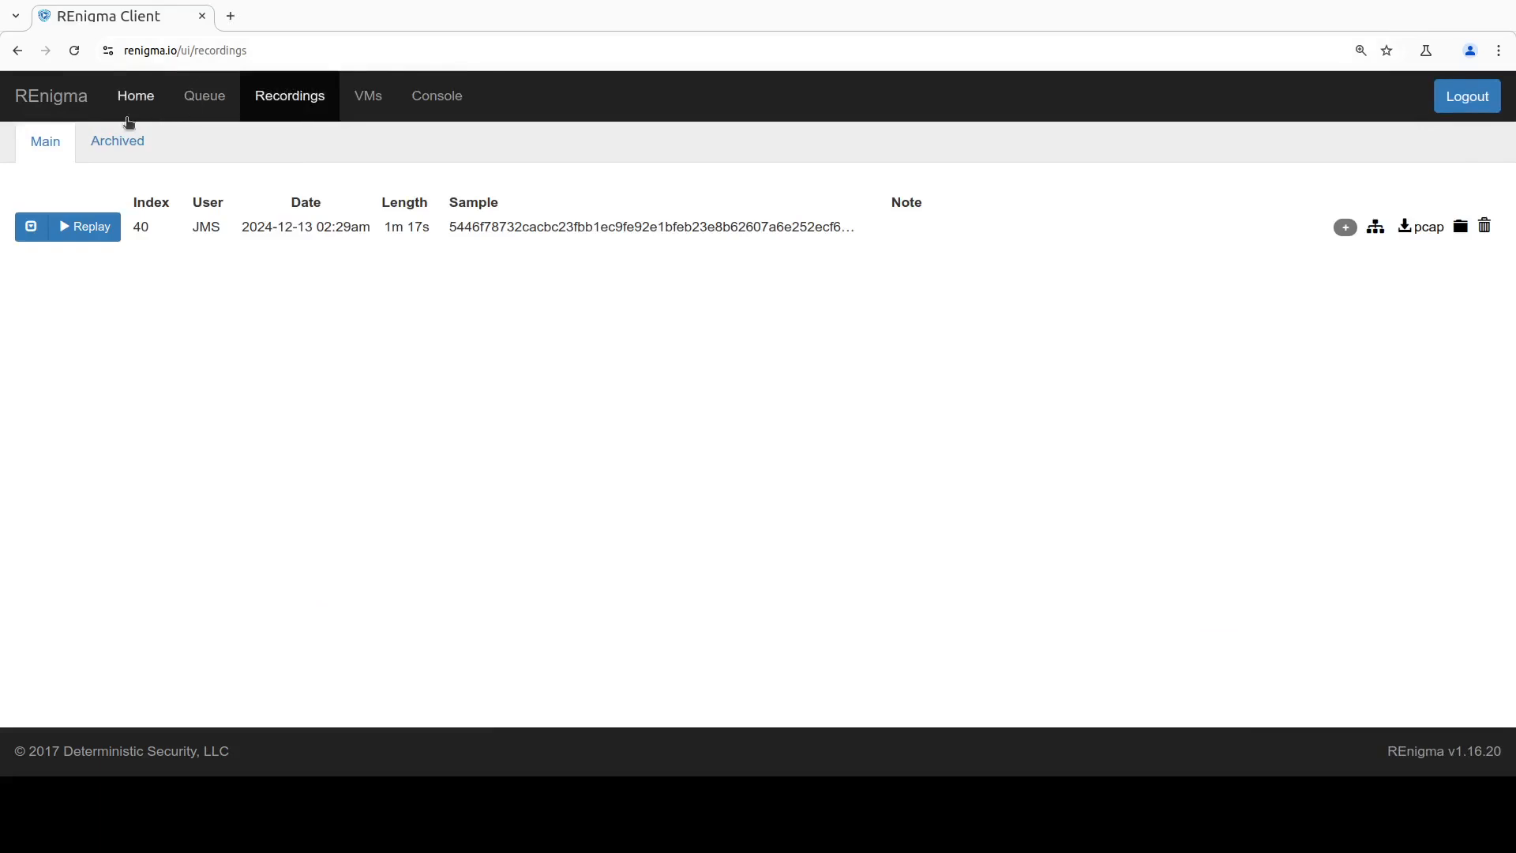
{"action": "left_click", "coordinate": [32, 227]}
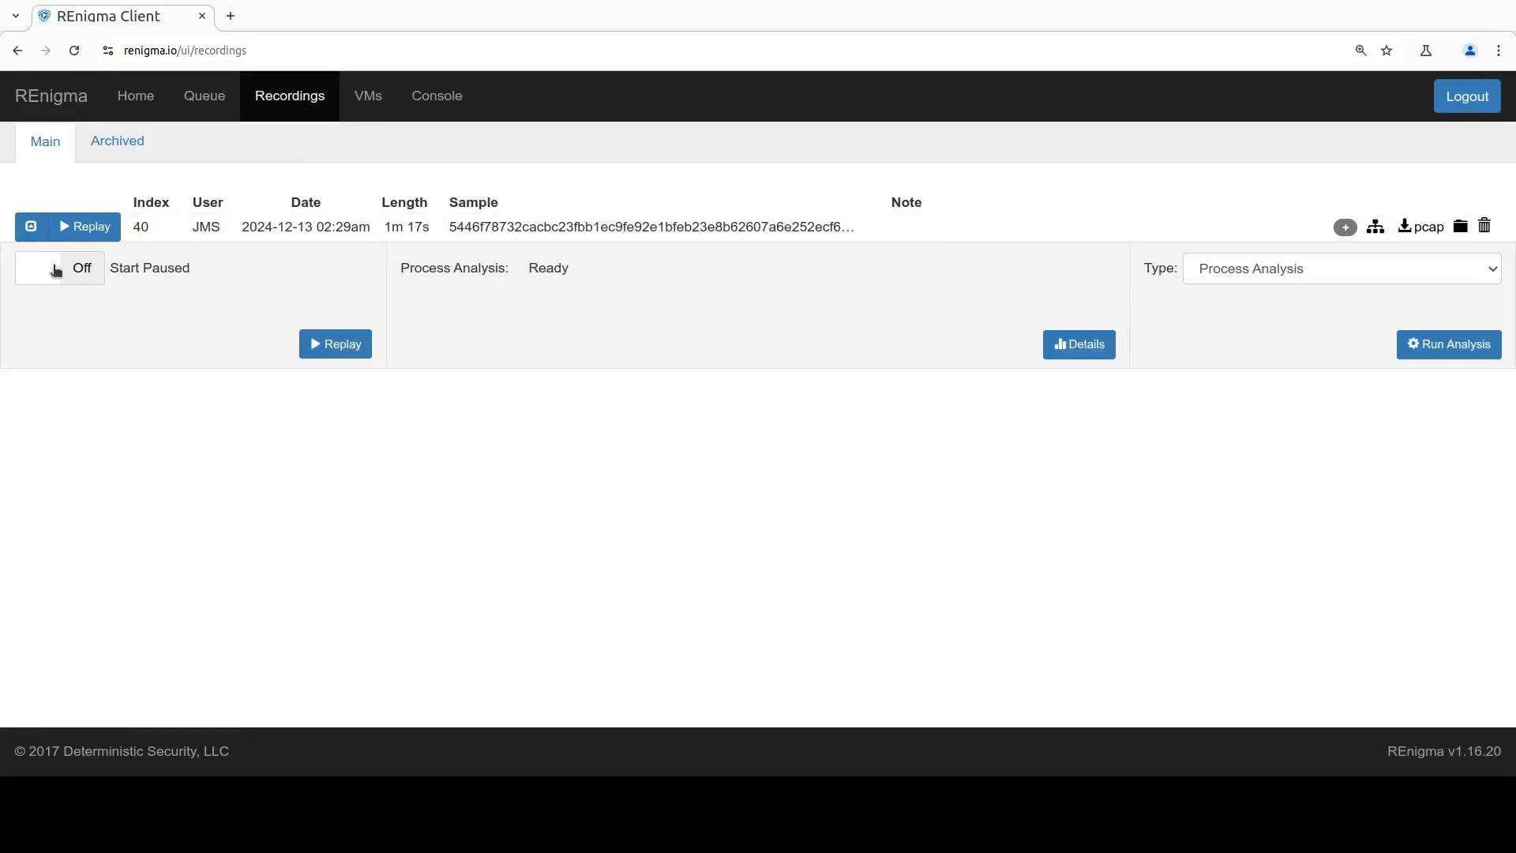
{"action": "left_click", "coordinate": [56, 270]}
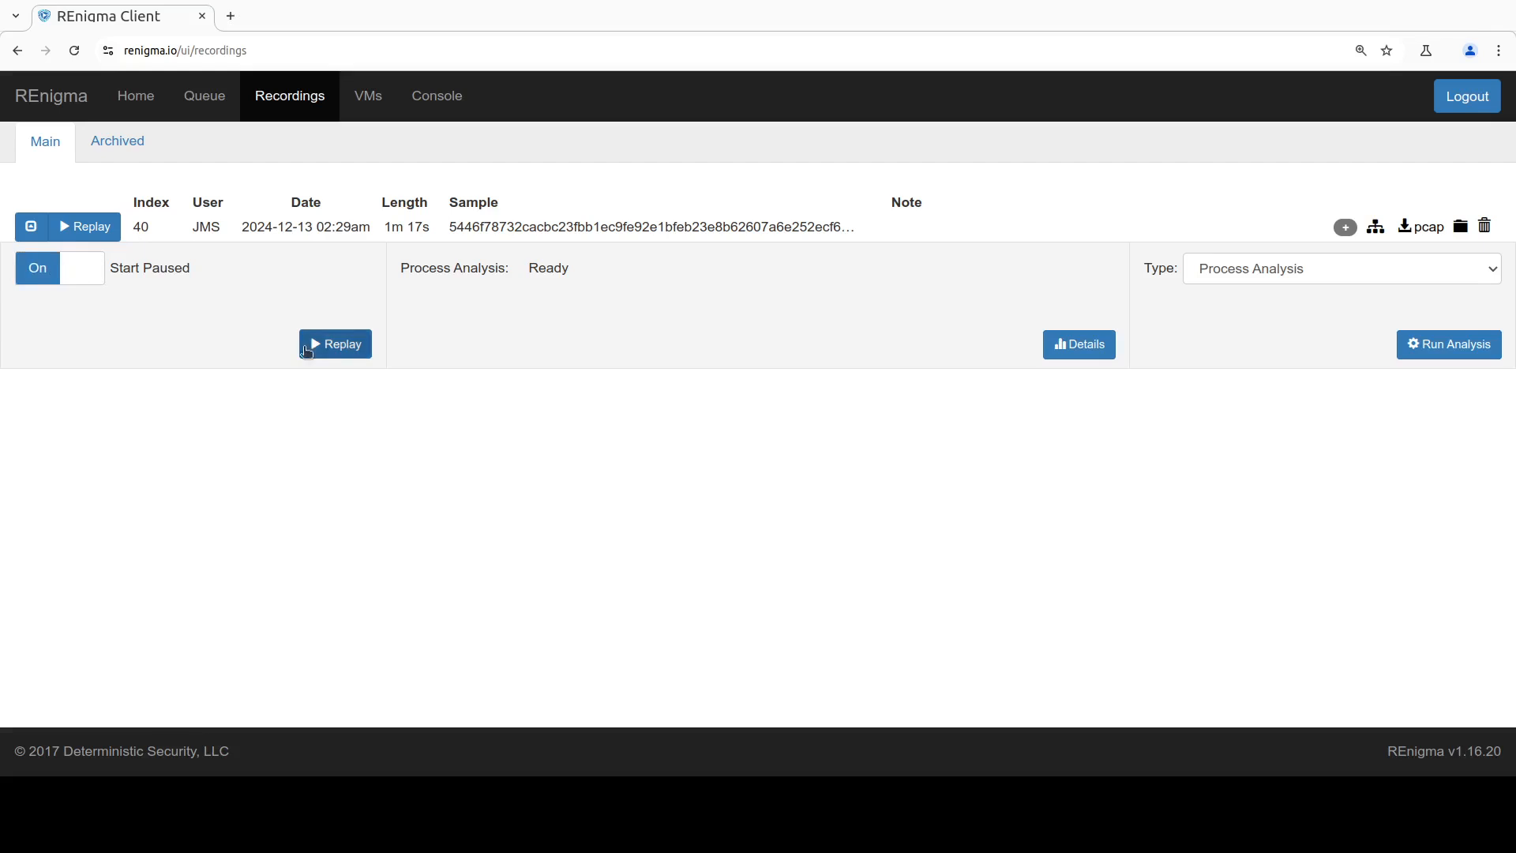
{"action": "left_click", "coordinate": [337, 346]}
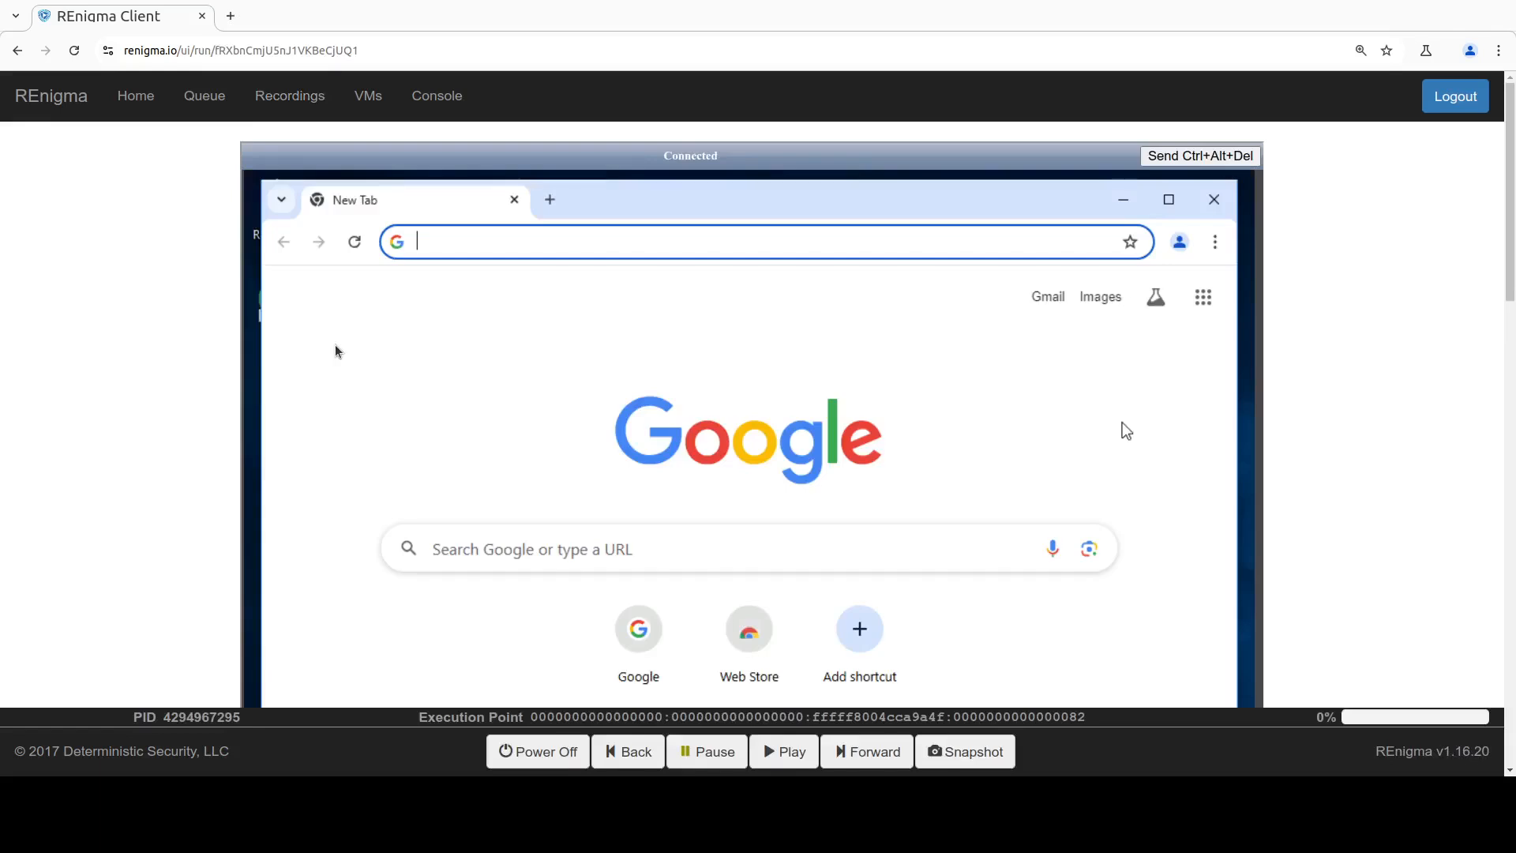
Step: Set the replay's execution break point to 10000:0:0:0
{"action": "scroll", "coordinate": [334, 346], "scroll_direction": "down", "scroll_amount": 7}
{"action": "scroll", "coordinate": [334, 346], "scroll_direction": "down", "scroll_amount": 10}
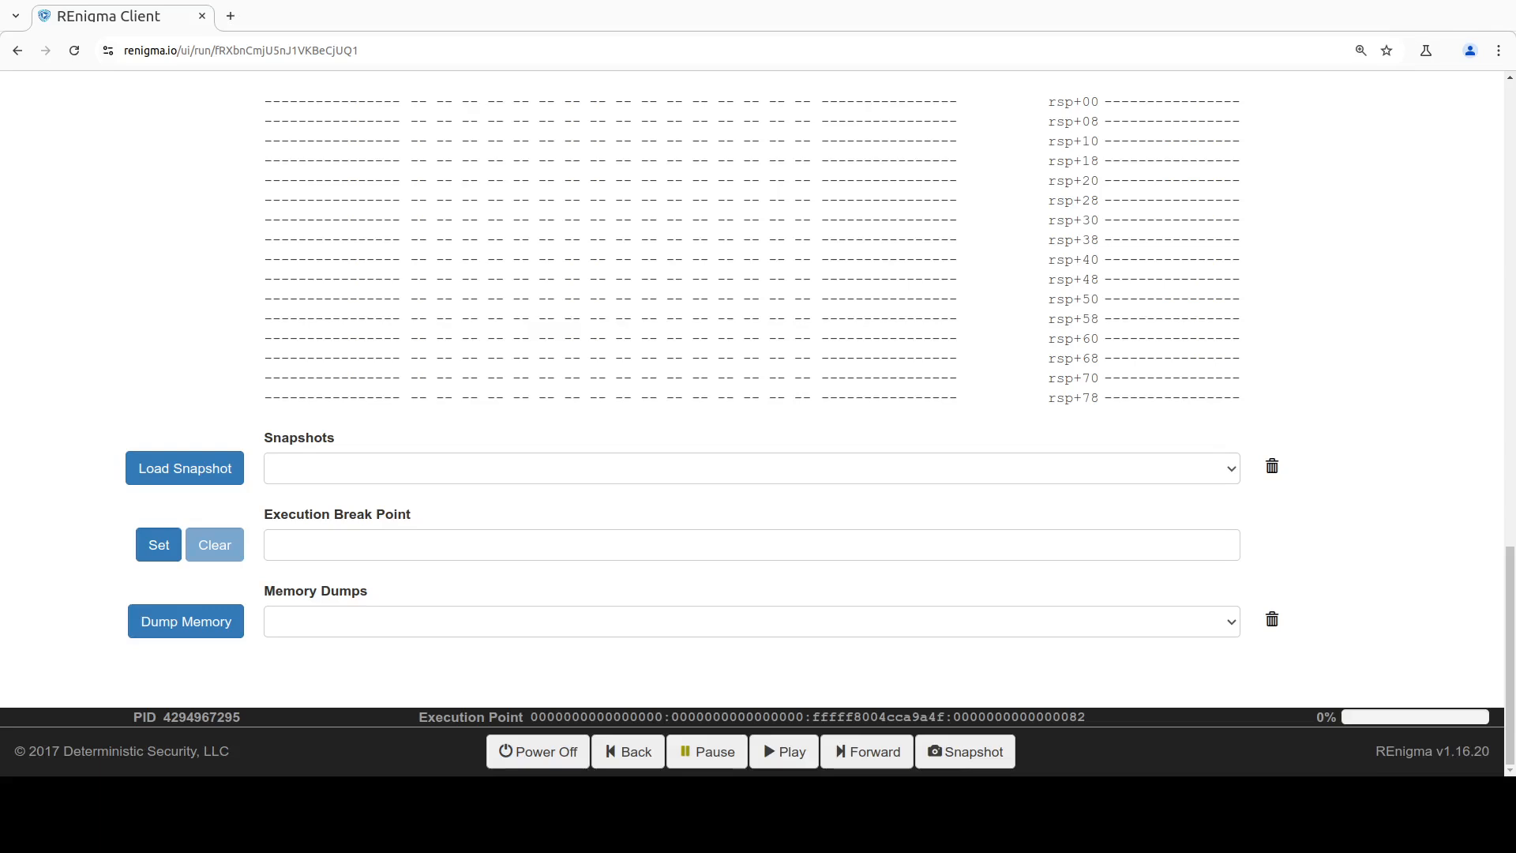
{"action": "left_click", "coordinate": [335, 546]}
{"action": "type", "text": "10000"}
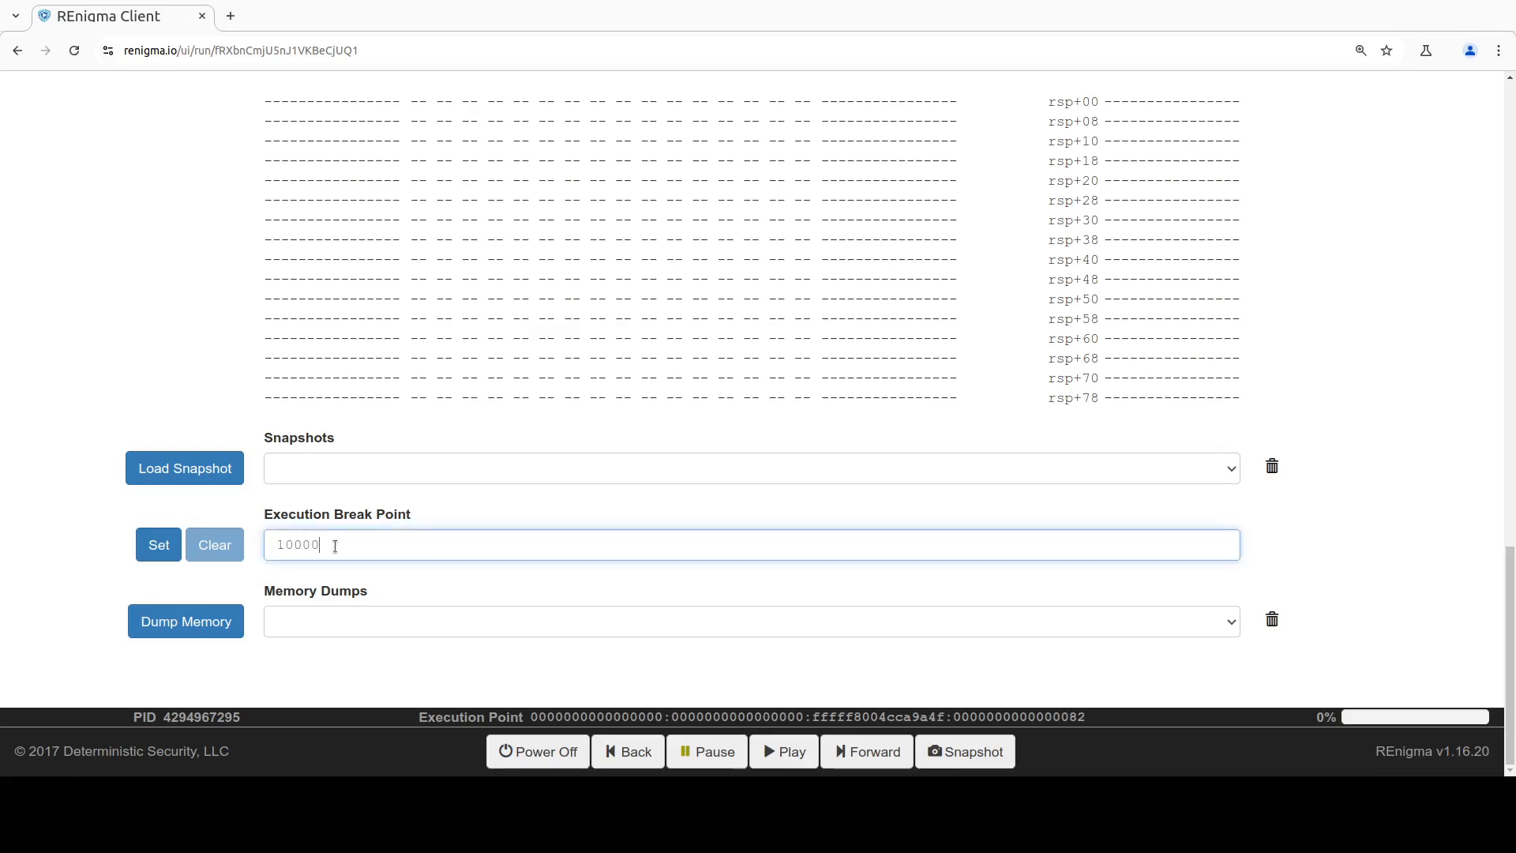
{"action": "type", "text": ":0:0:0"}
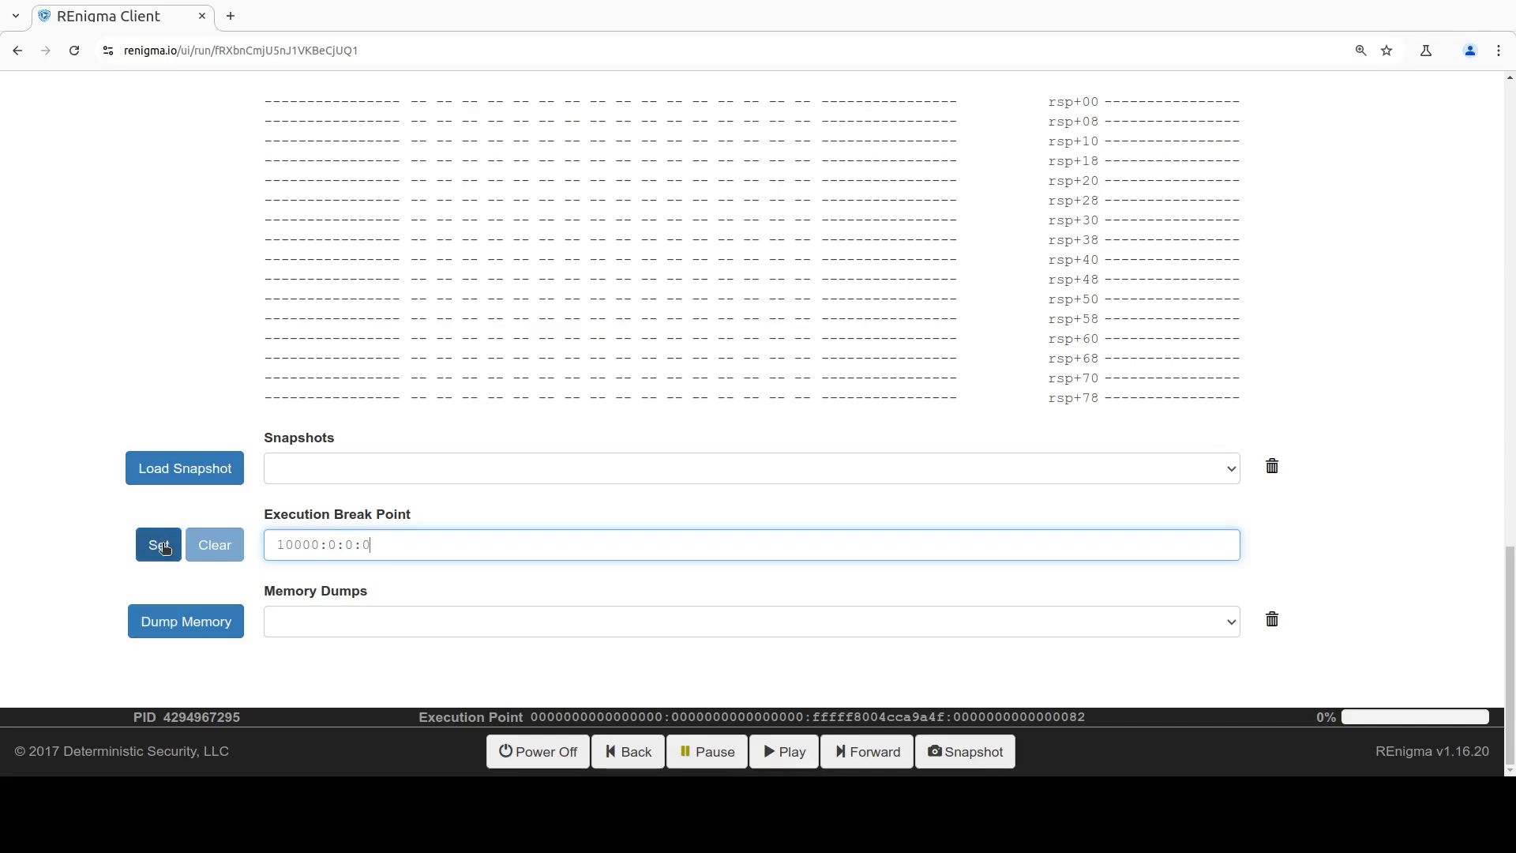
{"action": "left_click", "coordinate": [161, 546]}
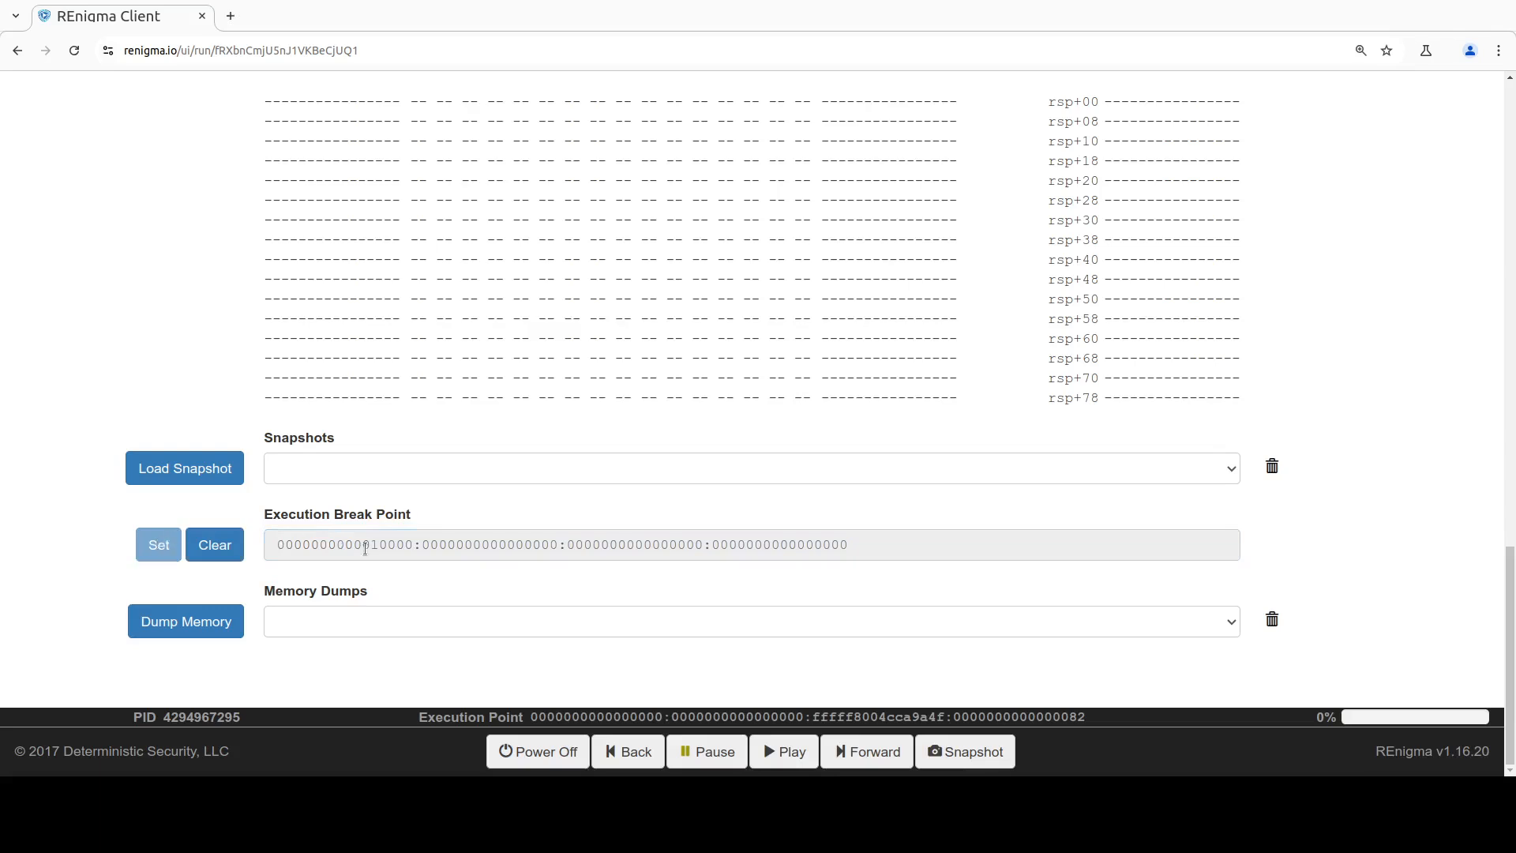
Step: Play the replay up to the break point, highlight the current execution point and view the debugger area
{"action": "left_click", "coordinate": [786, 758]}
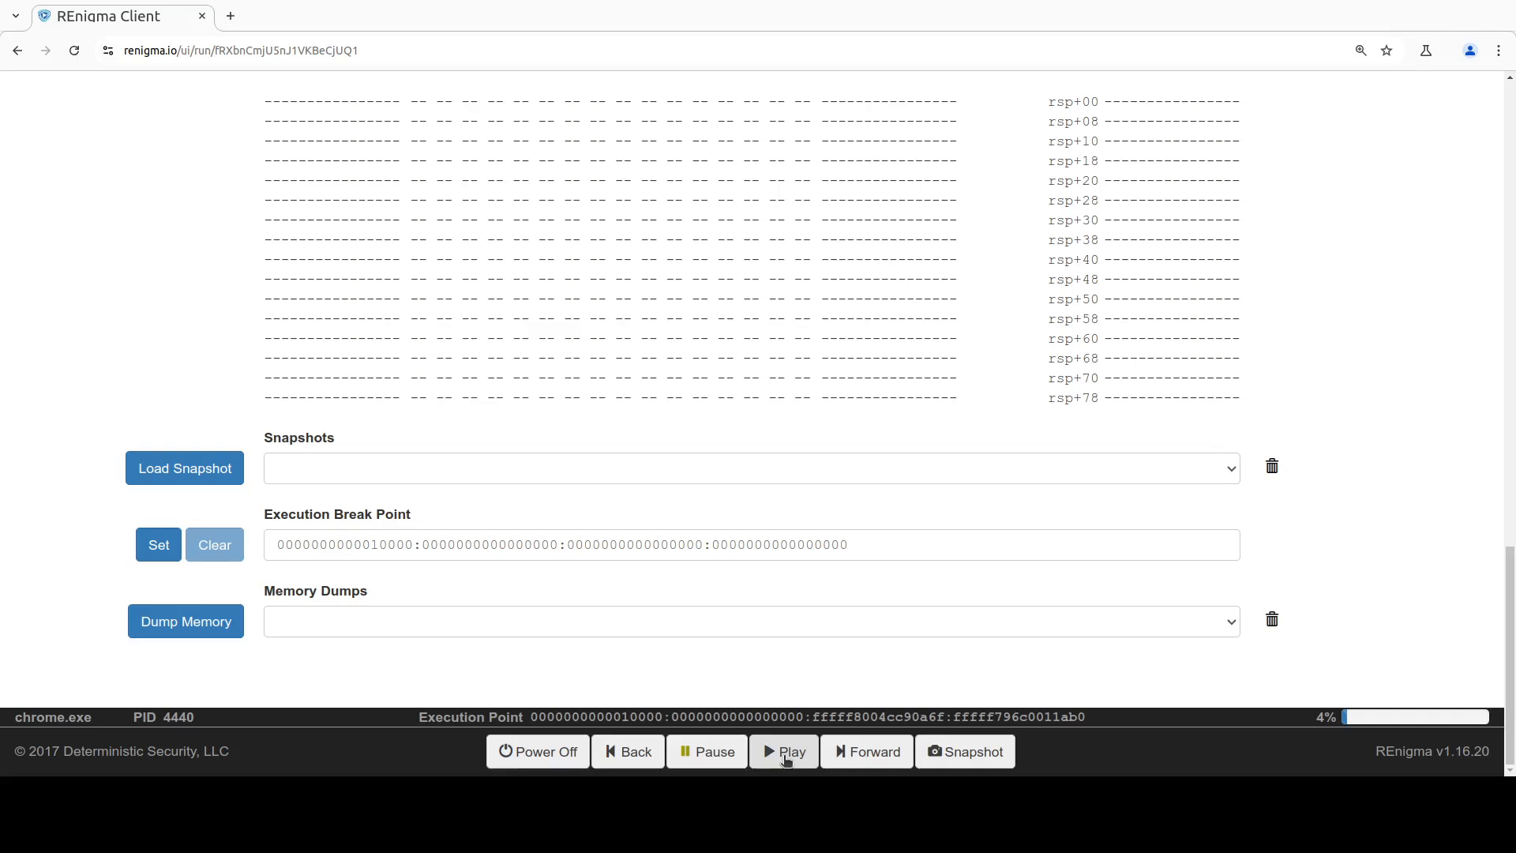
{"action": "scroll", "coordinate": [796, 589], "scroll_direction": "up", "scroll_amount": 10}
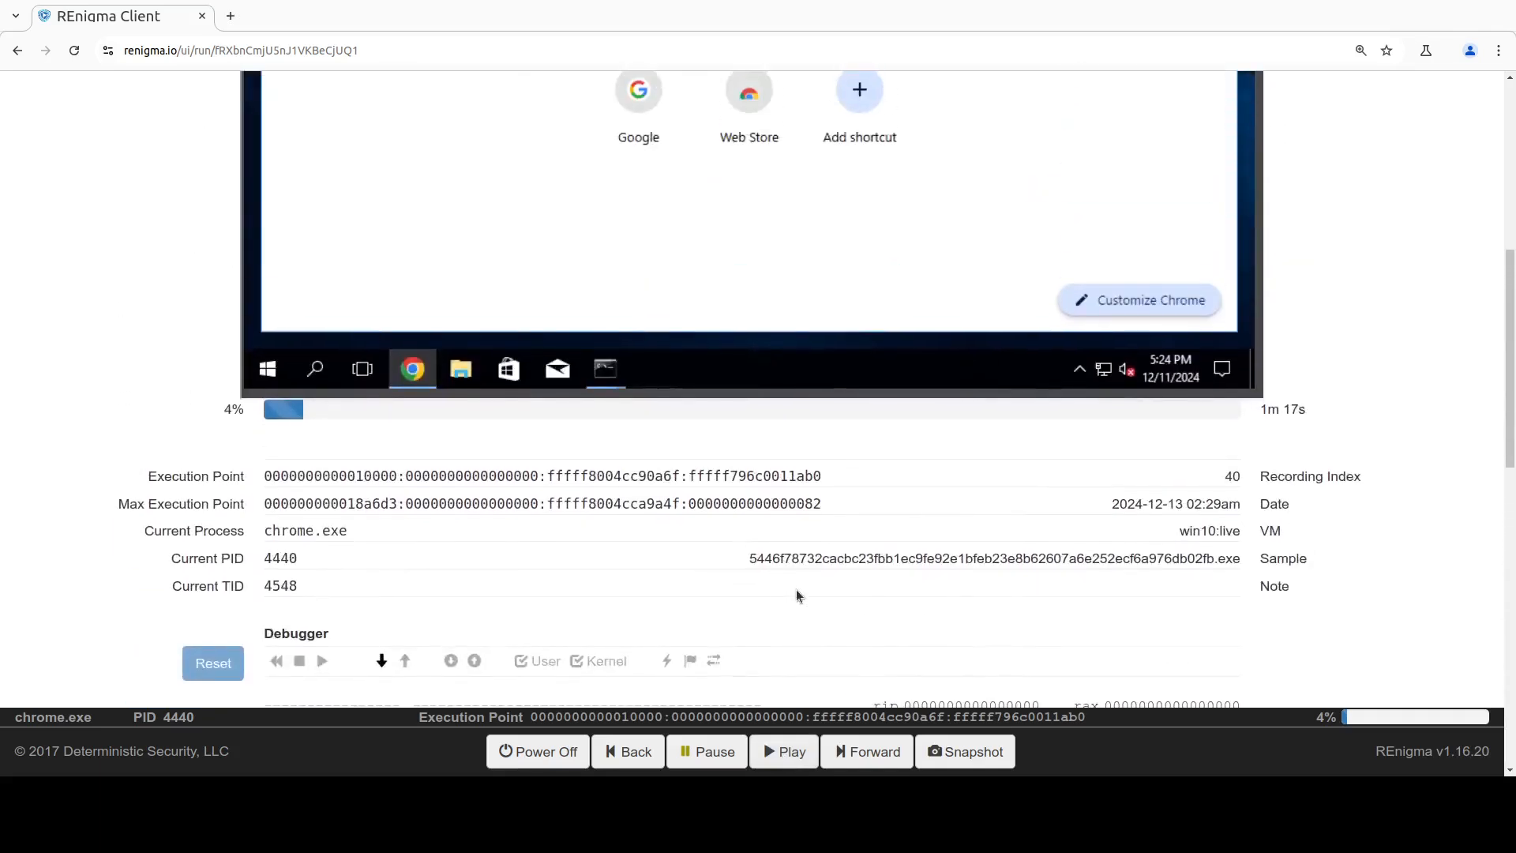
{"action": "triple_click", "coordinate": [598, 480]}
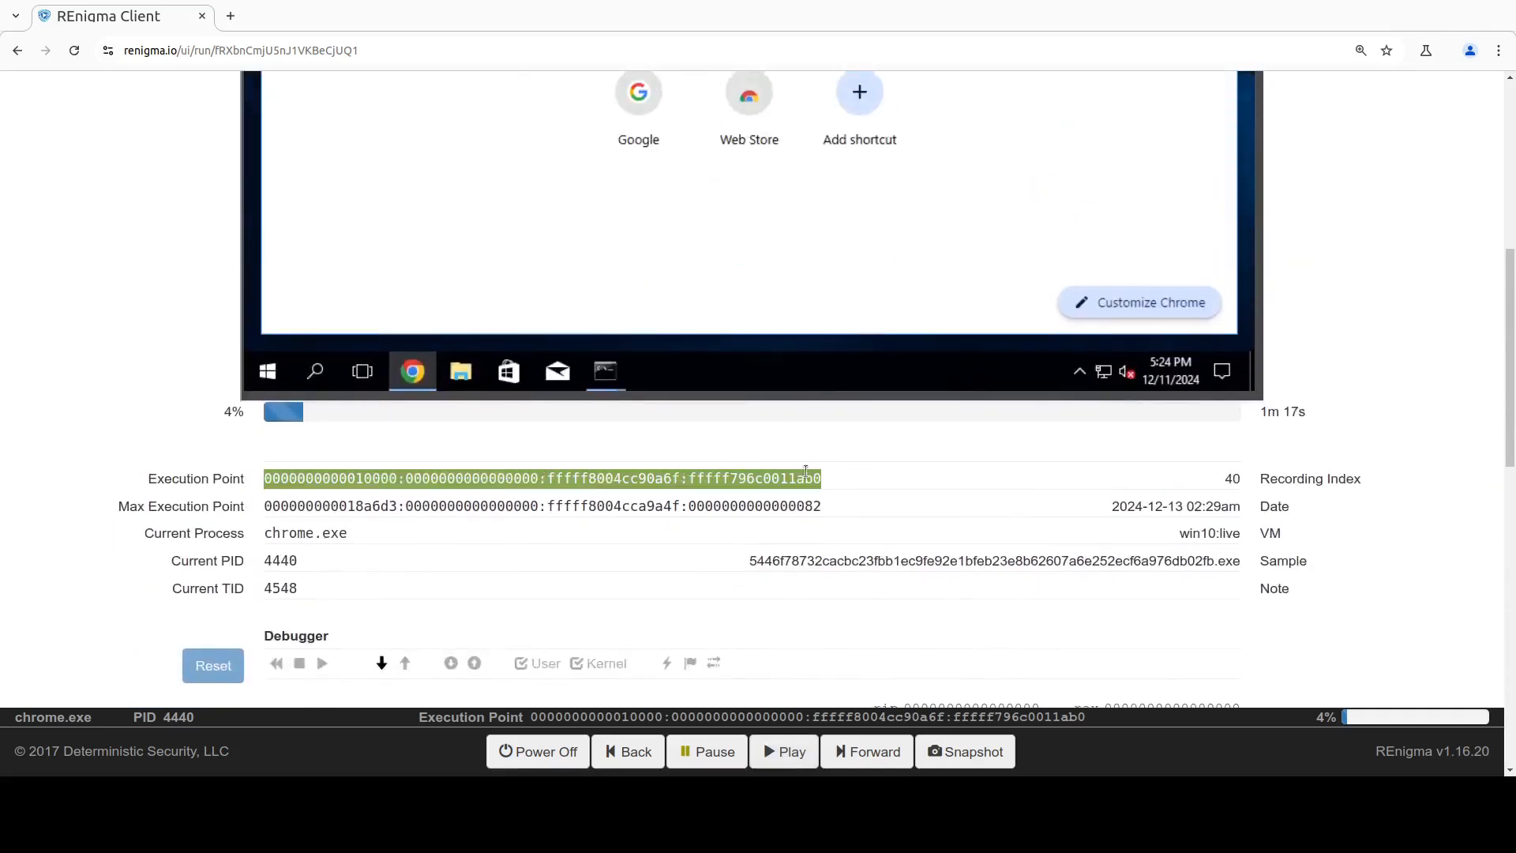
{"action": "scroll", "coordinate": [805, 470], "scroll_direction": "down", "scroll_amount": 3}
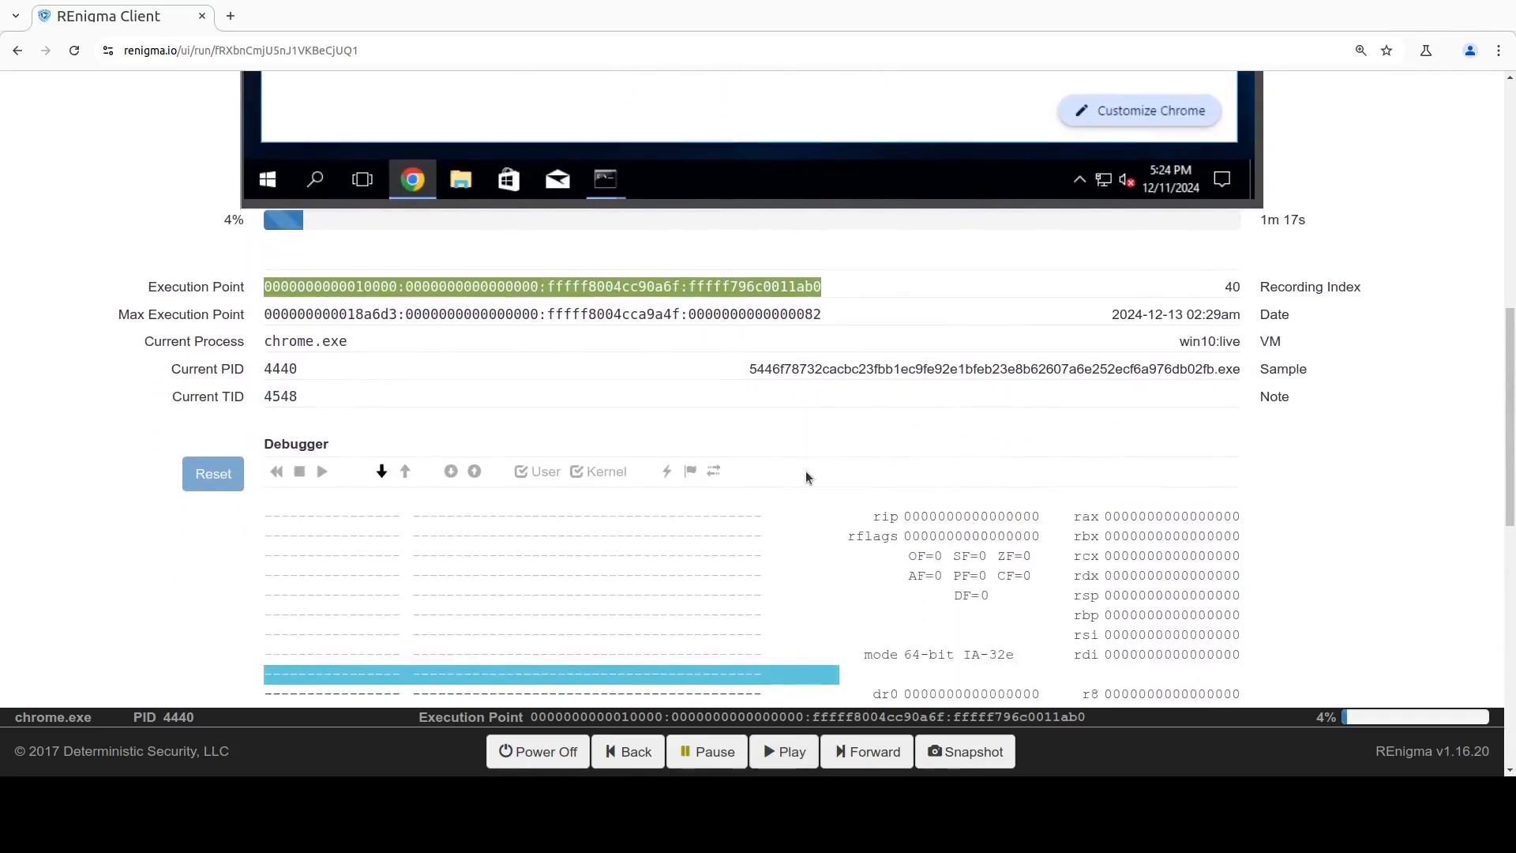
{"action": "scroll", "coordinate": [805, 477], "scroll_direction": "down", "scroll_amount": 2}
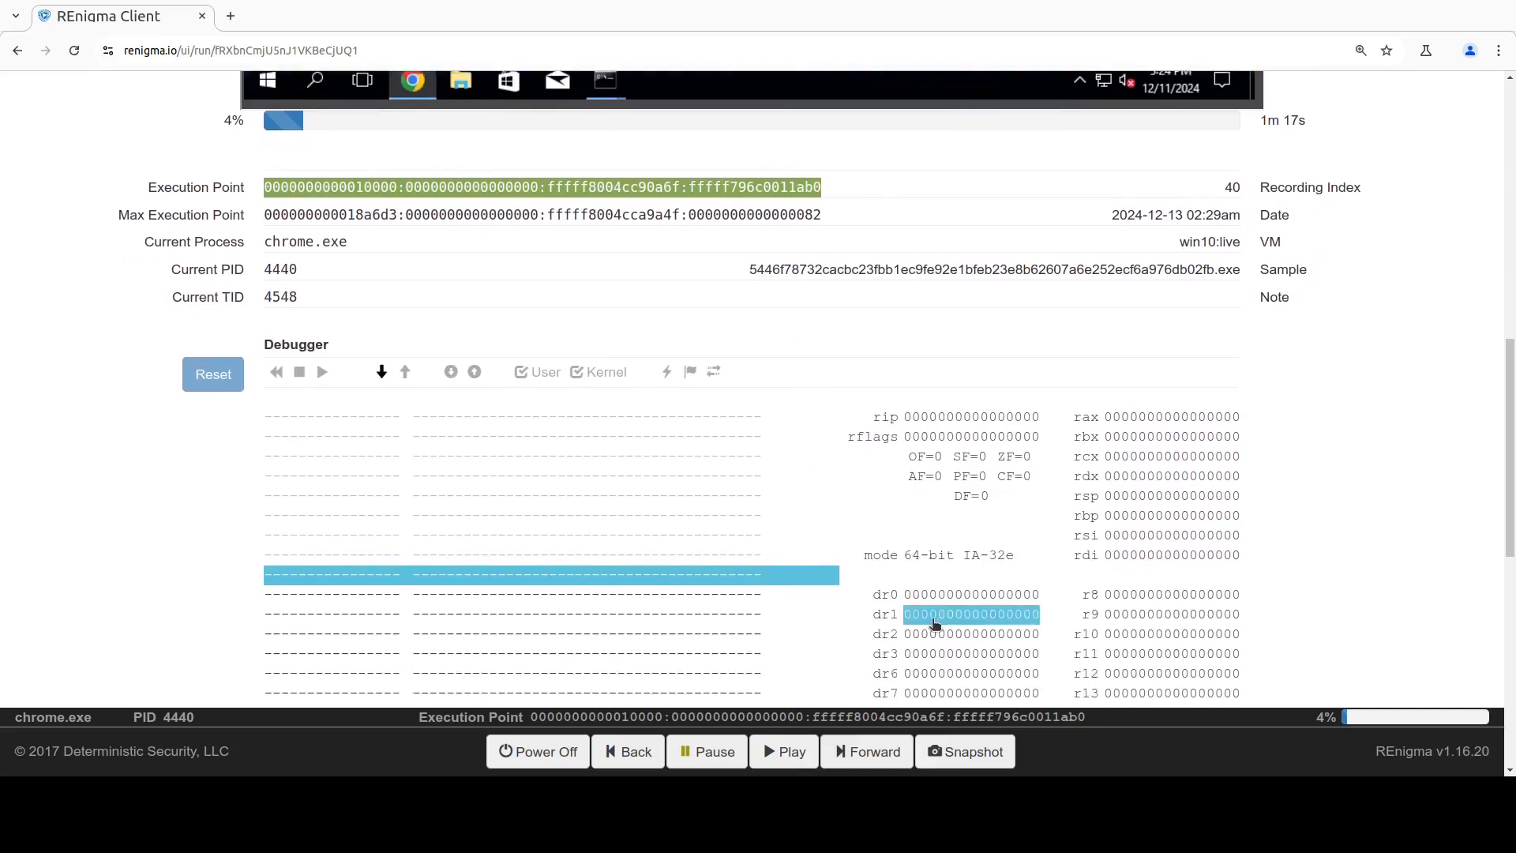
Step: Take a snapshot of the replay at the current execution point and check its entry in the snapshots list
{"action": "left_click", "coordinate": [955, 753]}
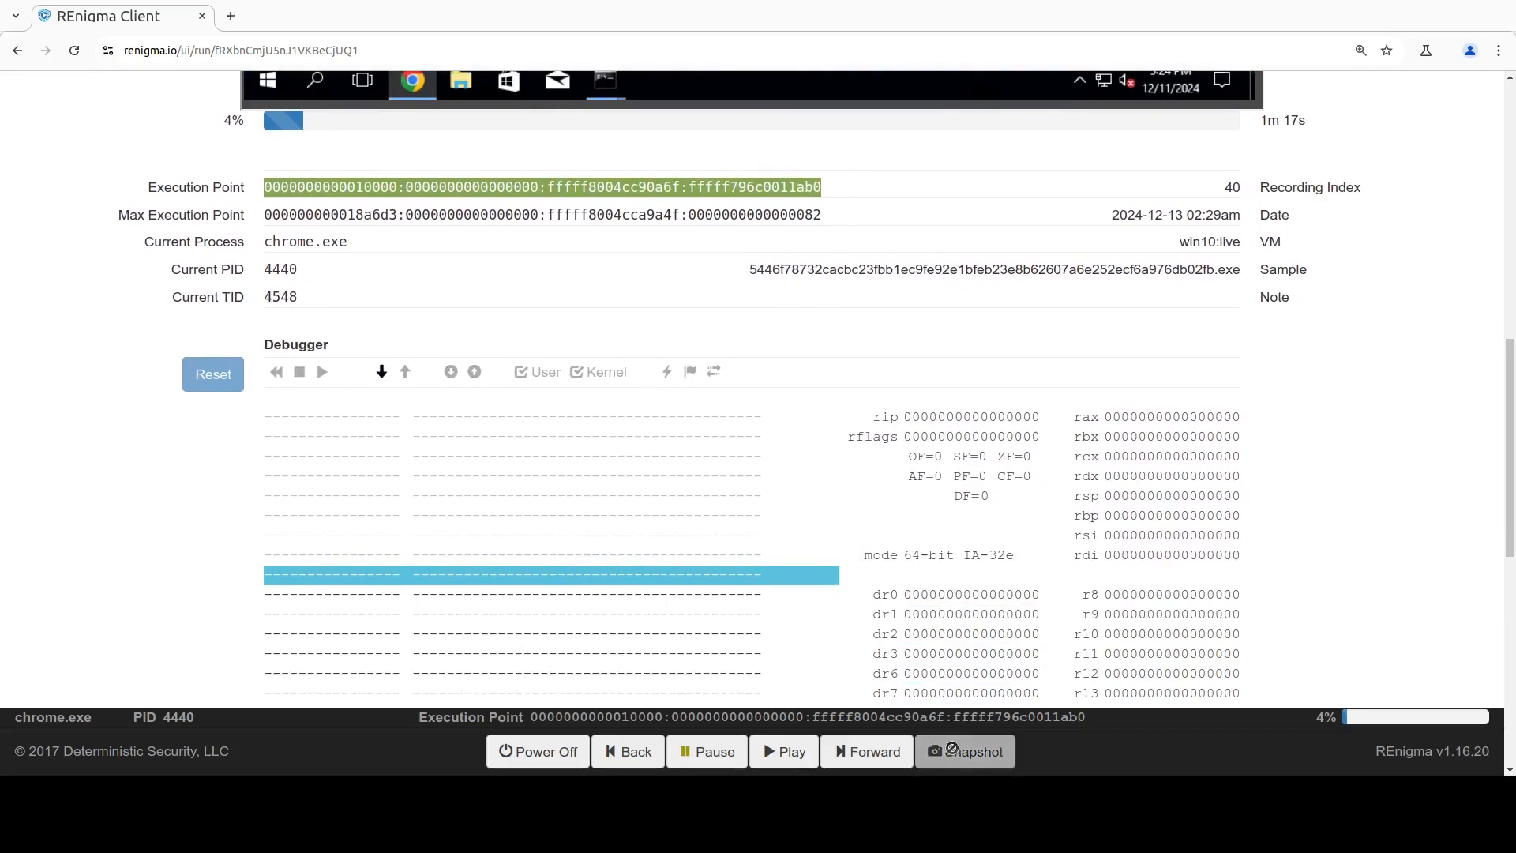
{"action": "scroll", "coordinate": [959, 545], "scroll_direction": "down", "scroll_amount": 9}
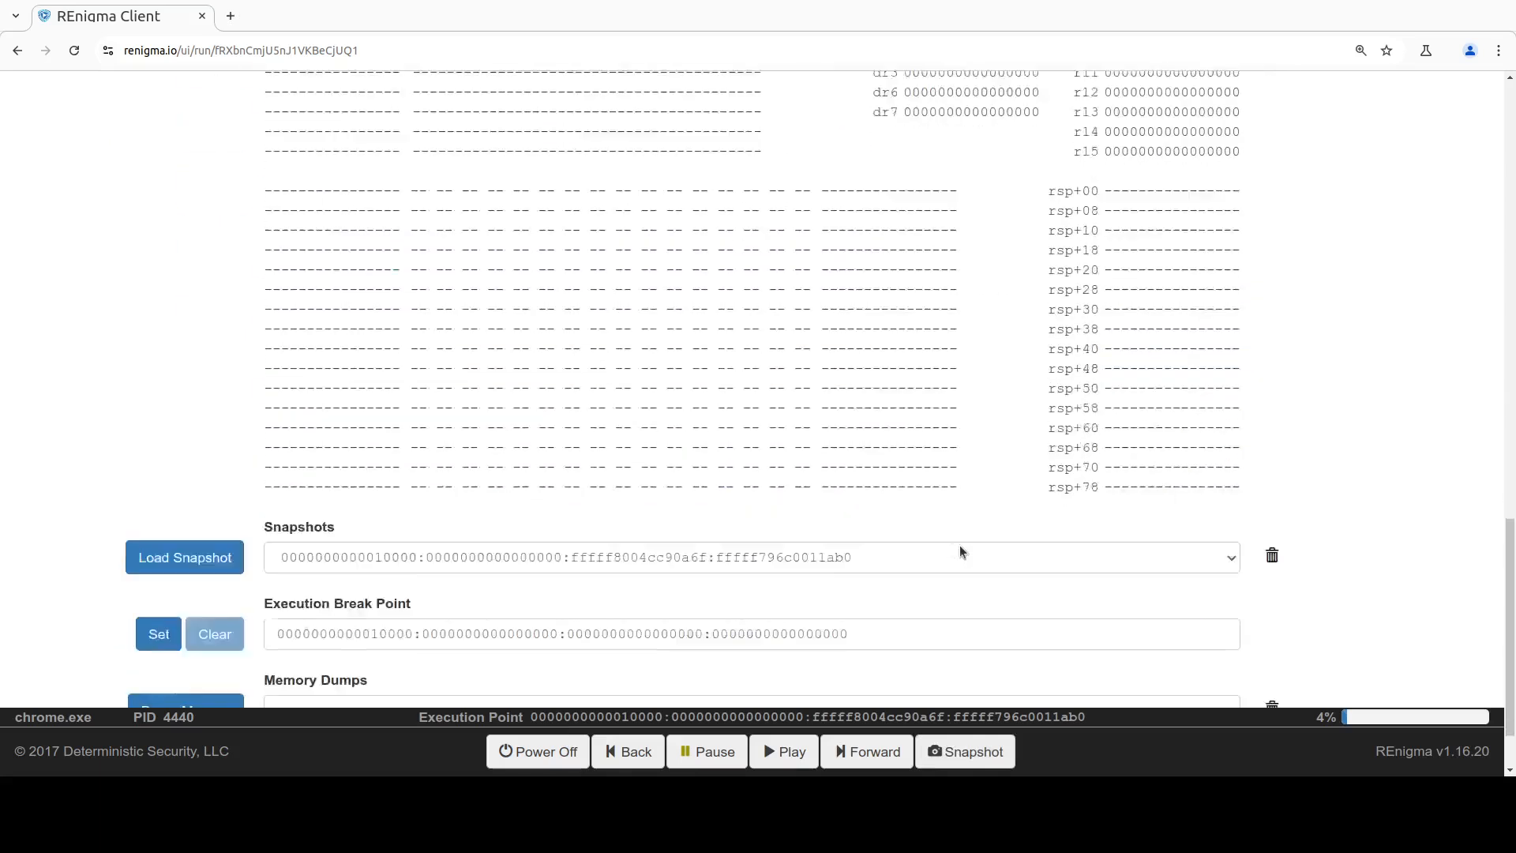
{"action": "left_click", "coordinate": [930, 473]}
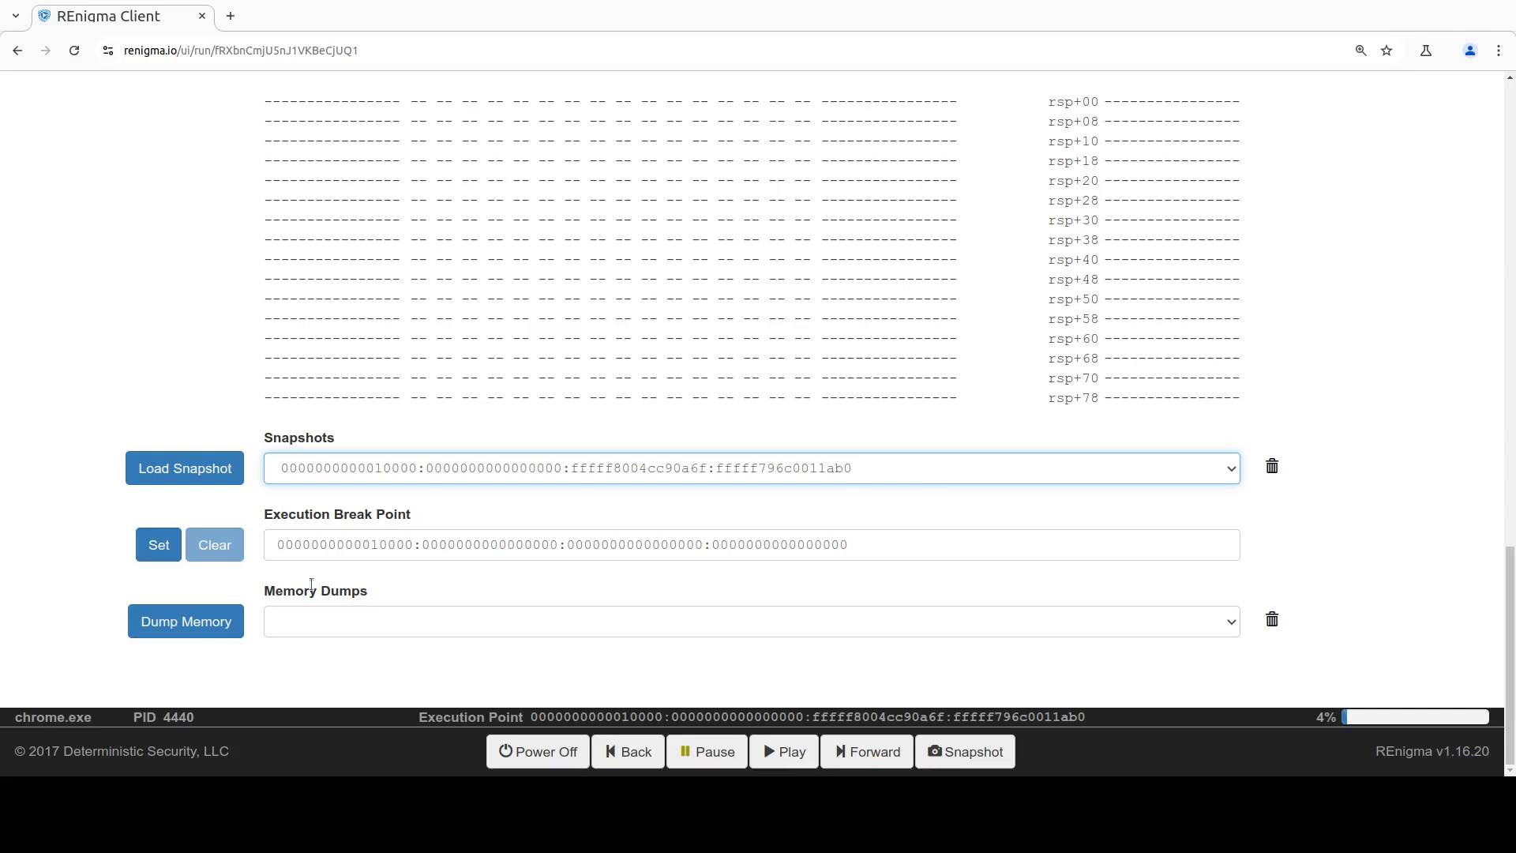
Step: Dump the memory at the current execution point and review the dump's process tree
{"action": "left_click", "coordinate": [220, 624]}
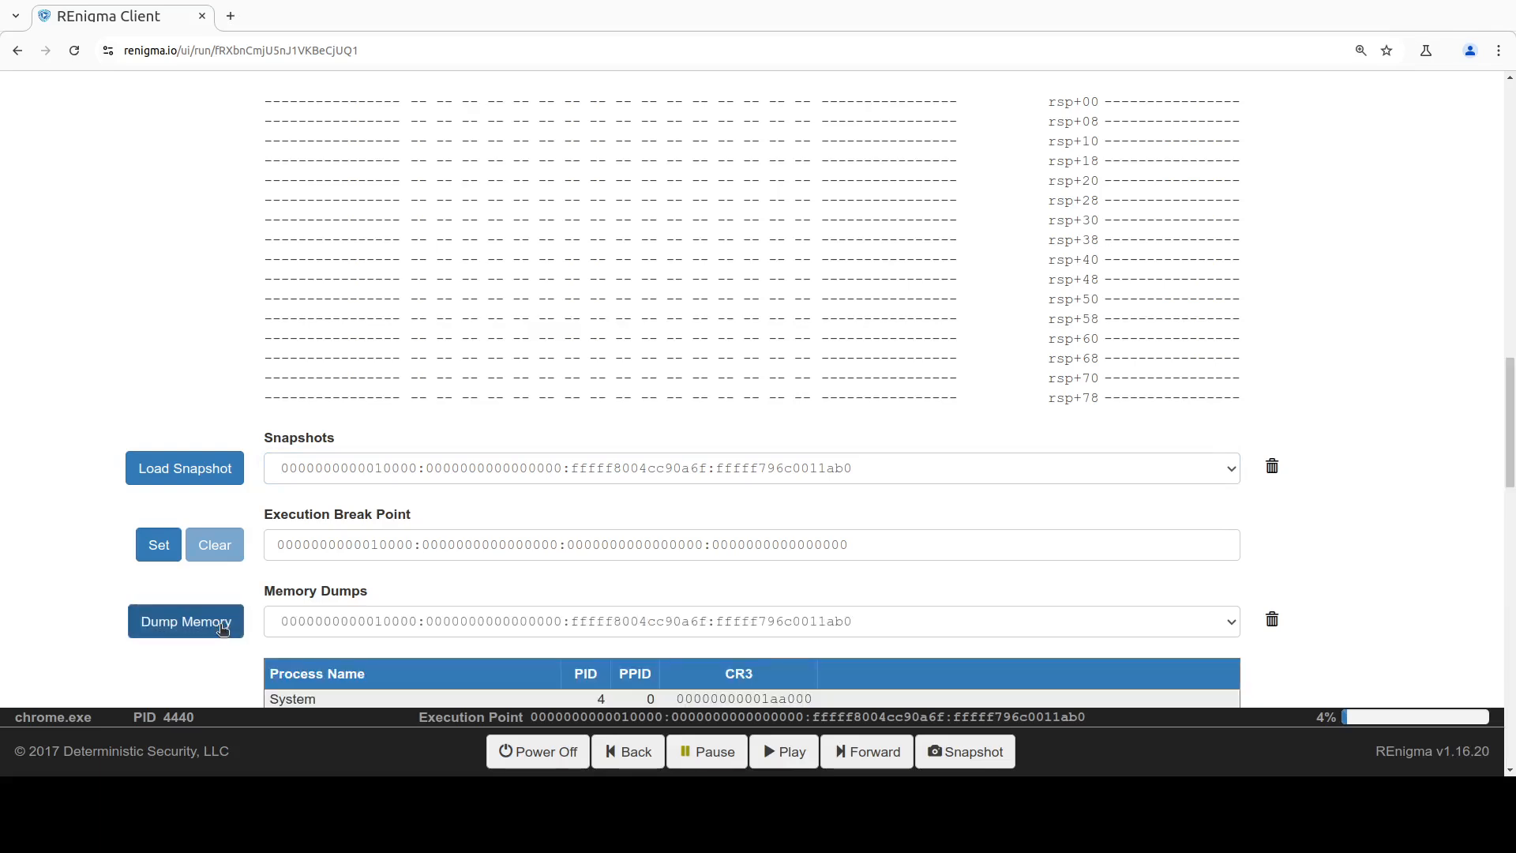
{"action": "scroll", "coordinate": [267, 612], "scroll_direction": "down", "scroll_amount": 5}
{"action": "scroll", "coordinate": [267, 612], "scroll_direction": "down", "scroll_amount": 2}
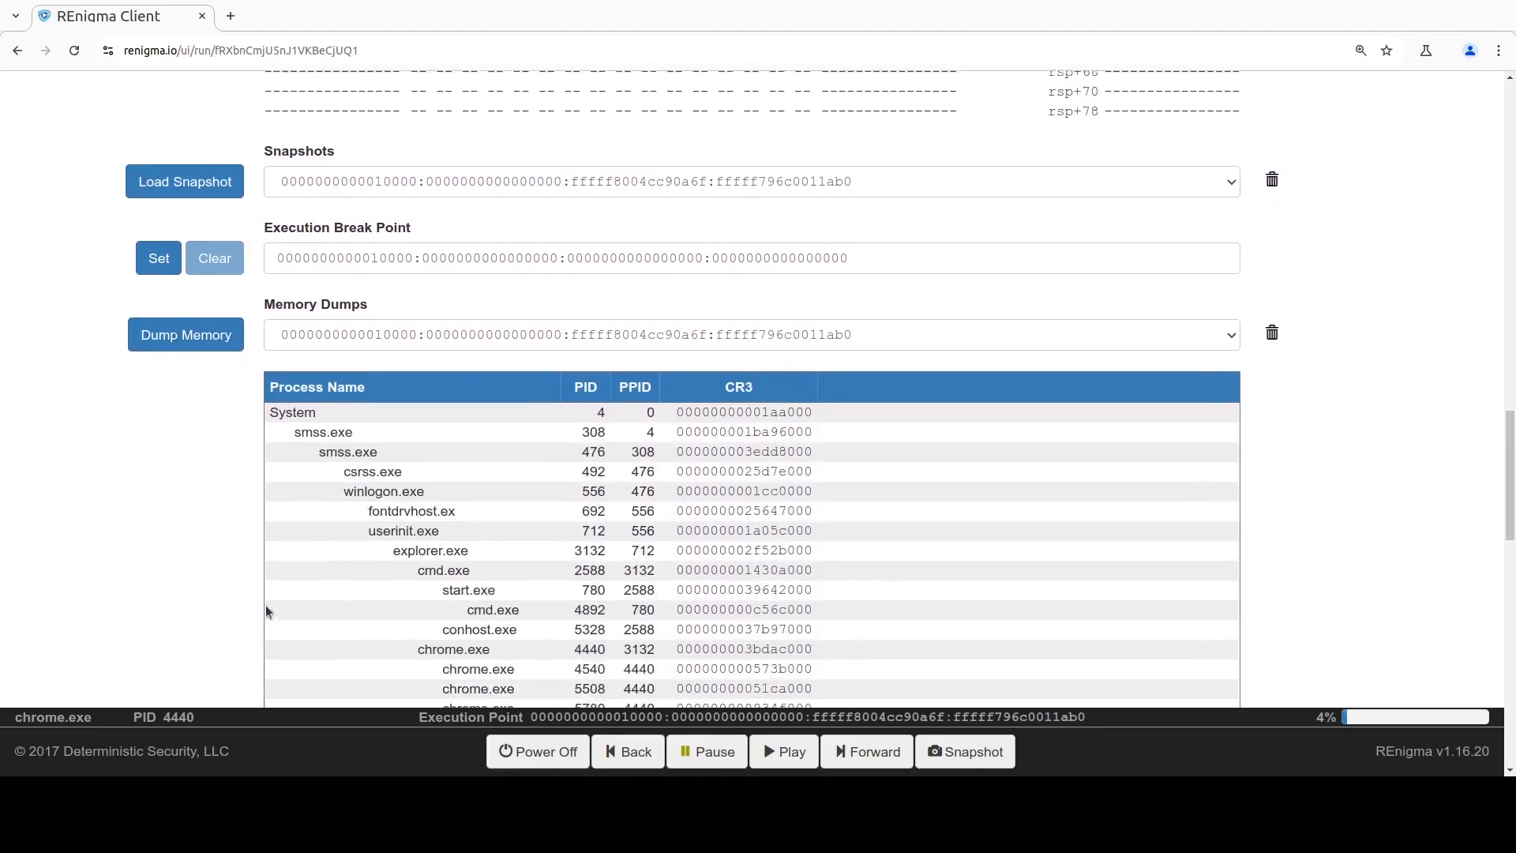
{"action": "scroll", "coordinate": [267, 610], "scroll_direction": "down", "scroll_amount": 2}
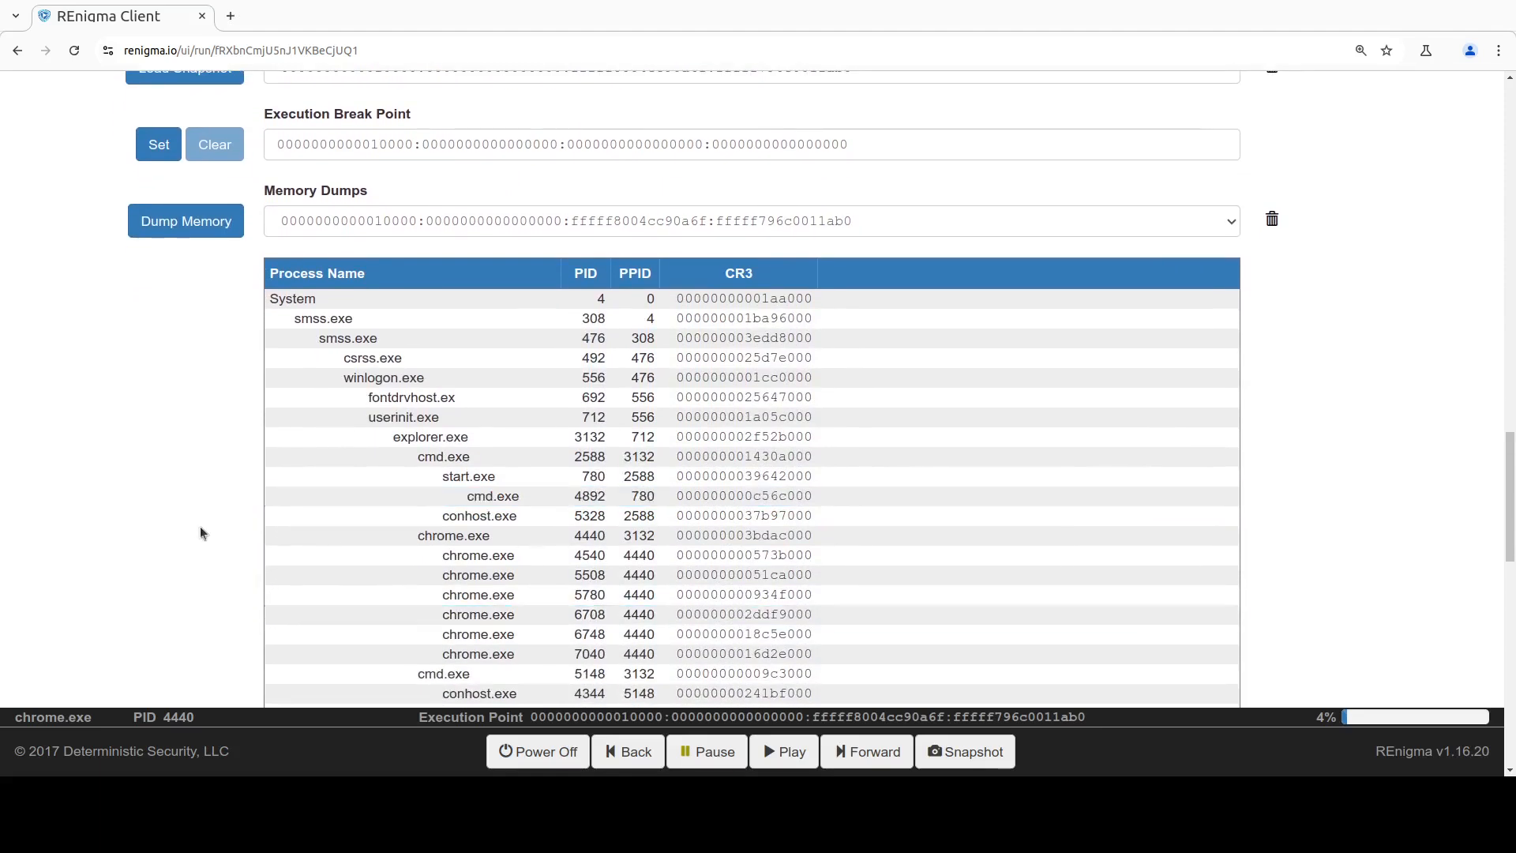
Step: Expand the System process in the memory dump to view its Process Map and Strings entries
{"action": "left_click", "coordinate": [340, 300]}
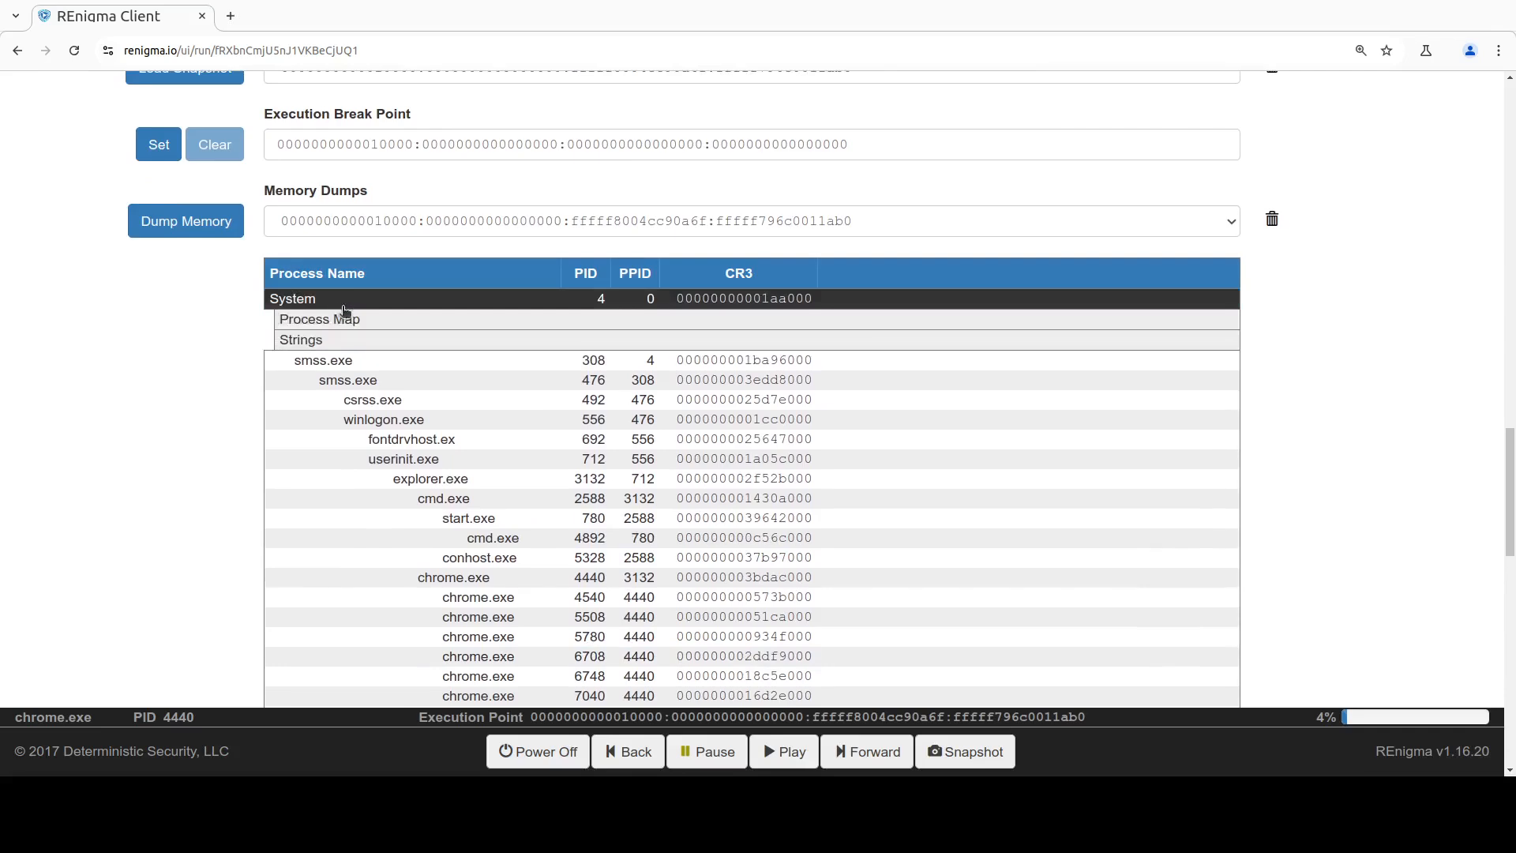
{"action": "left_click", "coordinate": [352, 319]}
{"action": "left_click", "coordinate": [351, 319]}
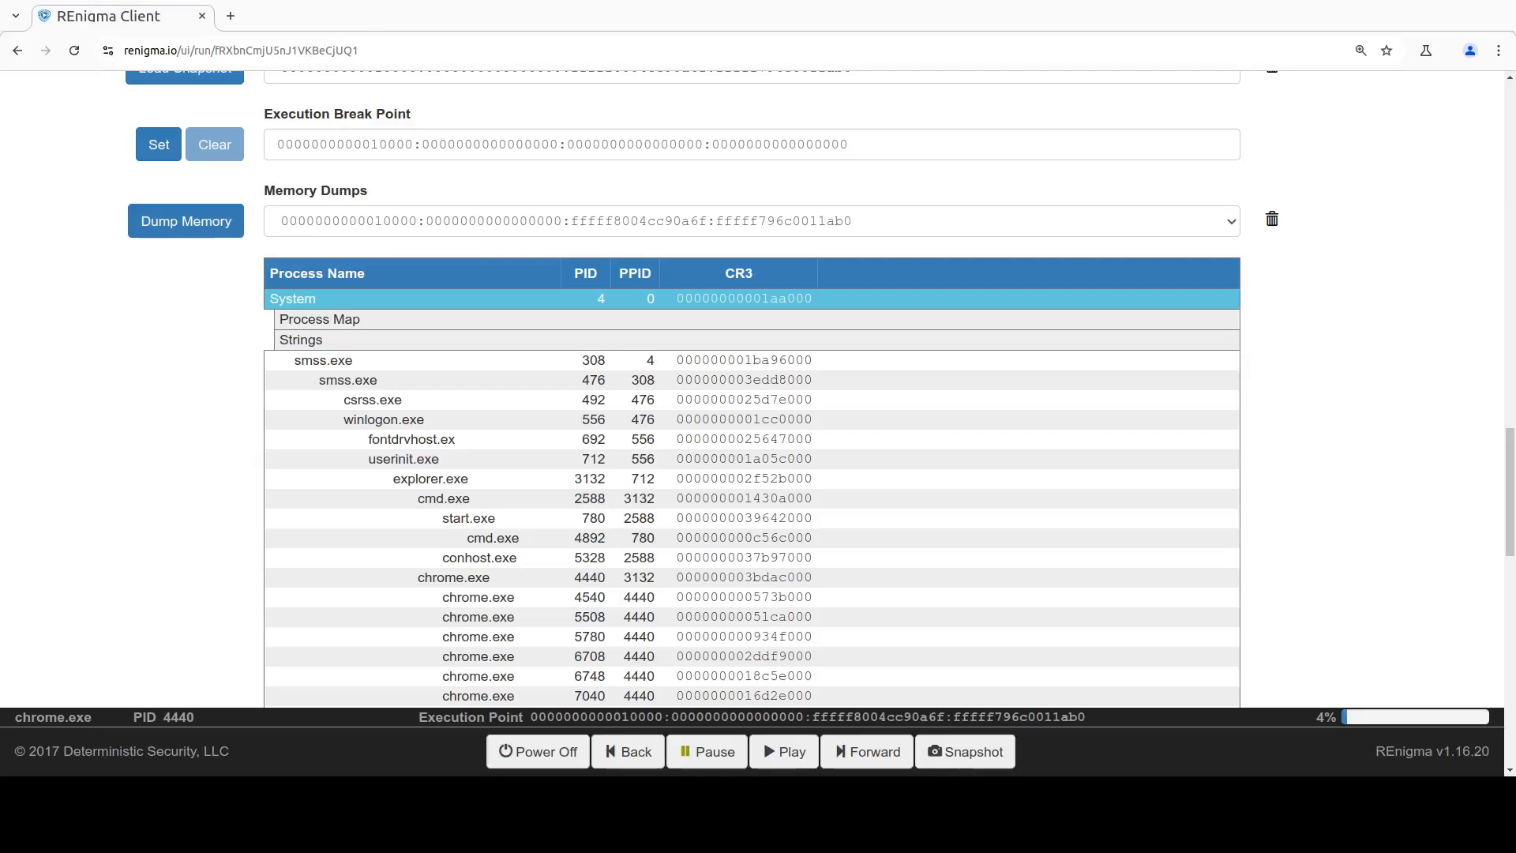
{"action": "left_click", "coordinate": [496, 559]}
Step: Step the debugger forward one instruction and review the disassembly, registers and stack
{"action": "scroll", "coordinate": [495, 562], "scroll_direction": "up", "scroll_amount": 10}
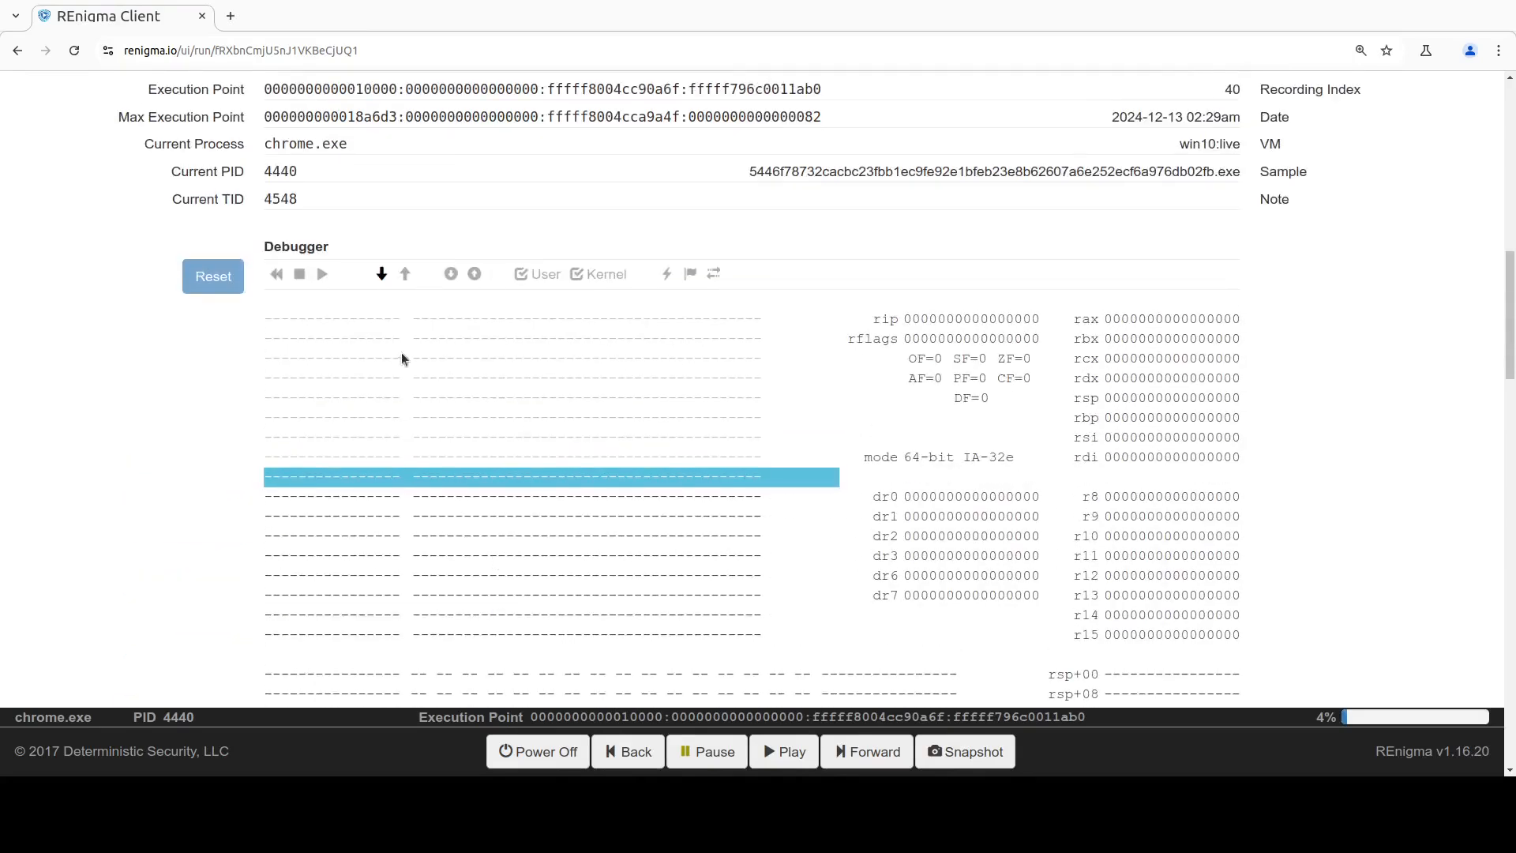
{"action": "left_click", "coordinate": [380, 278]}
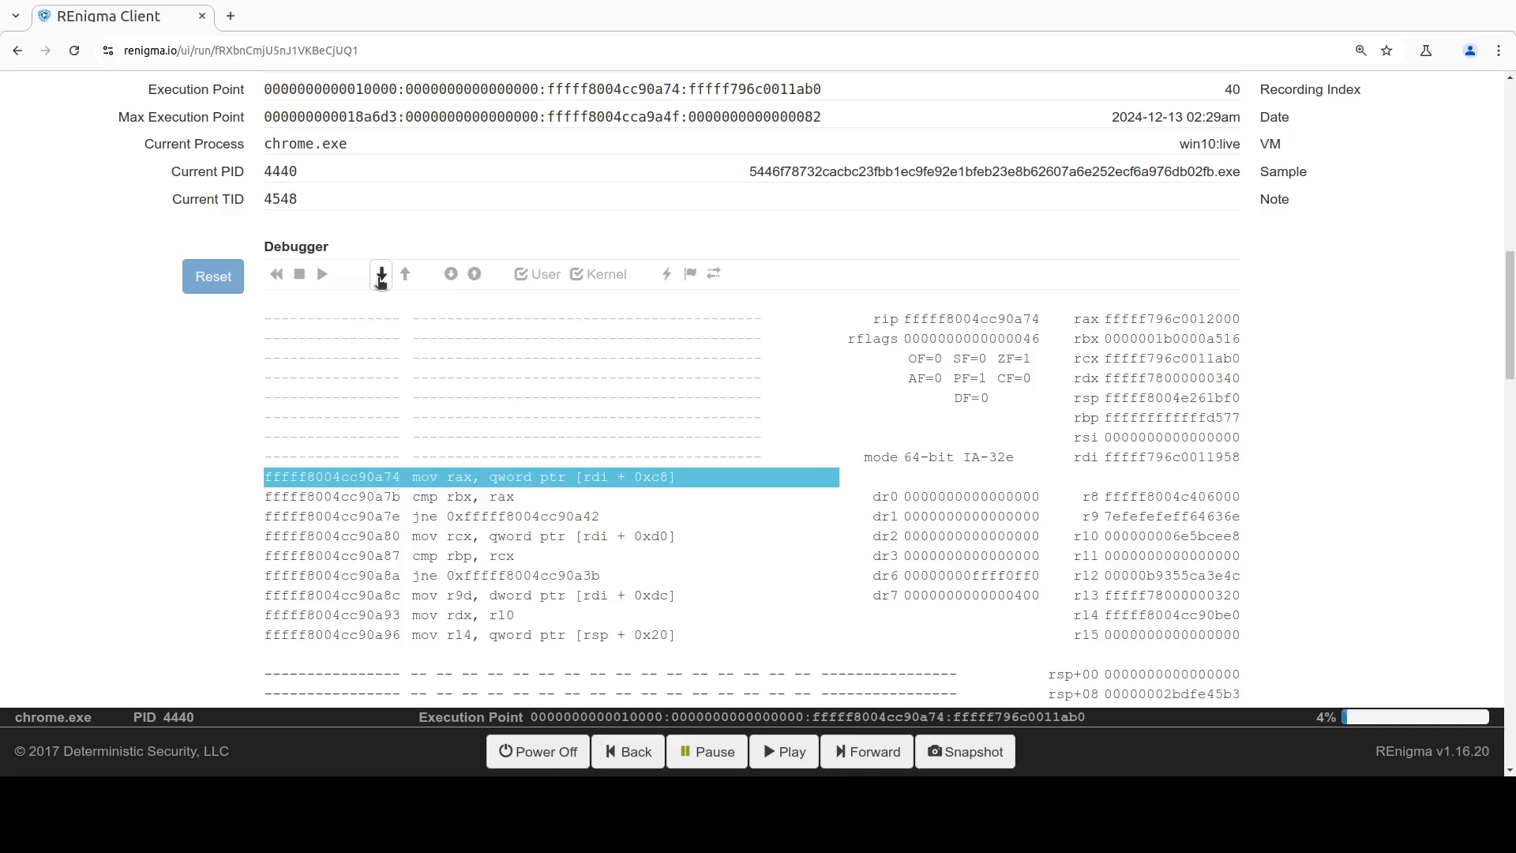
{"action": "scroll", "coordinate": [467, 266], "scroll_direction": "down", "scroll_amount": 1}
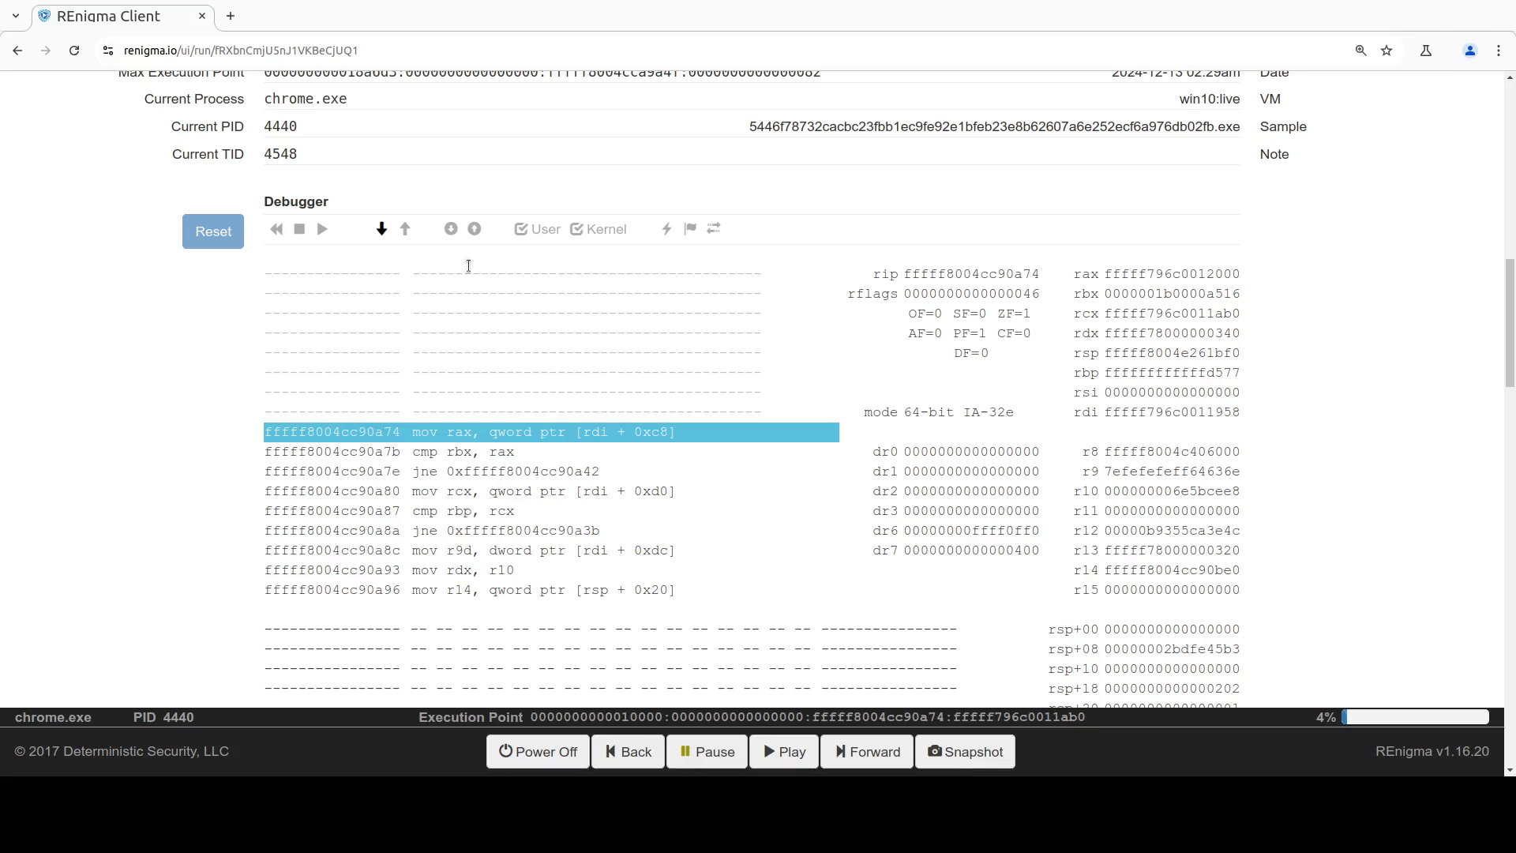
Step: Single-step the debugger forward nine more instructions to the cmp r9d, 0x40 instruction
{"action": "left_click", "coordinate": [382, 229]}
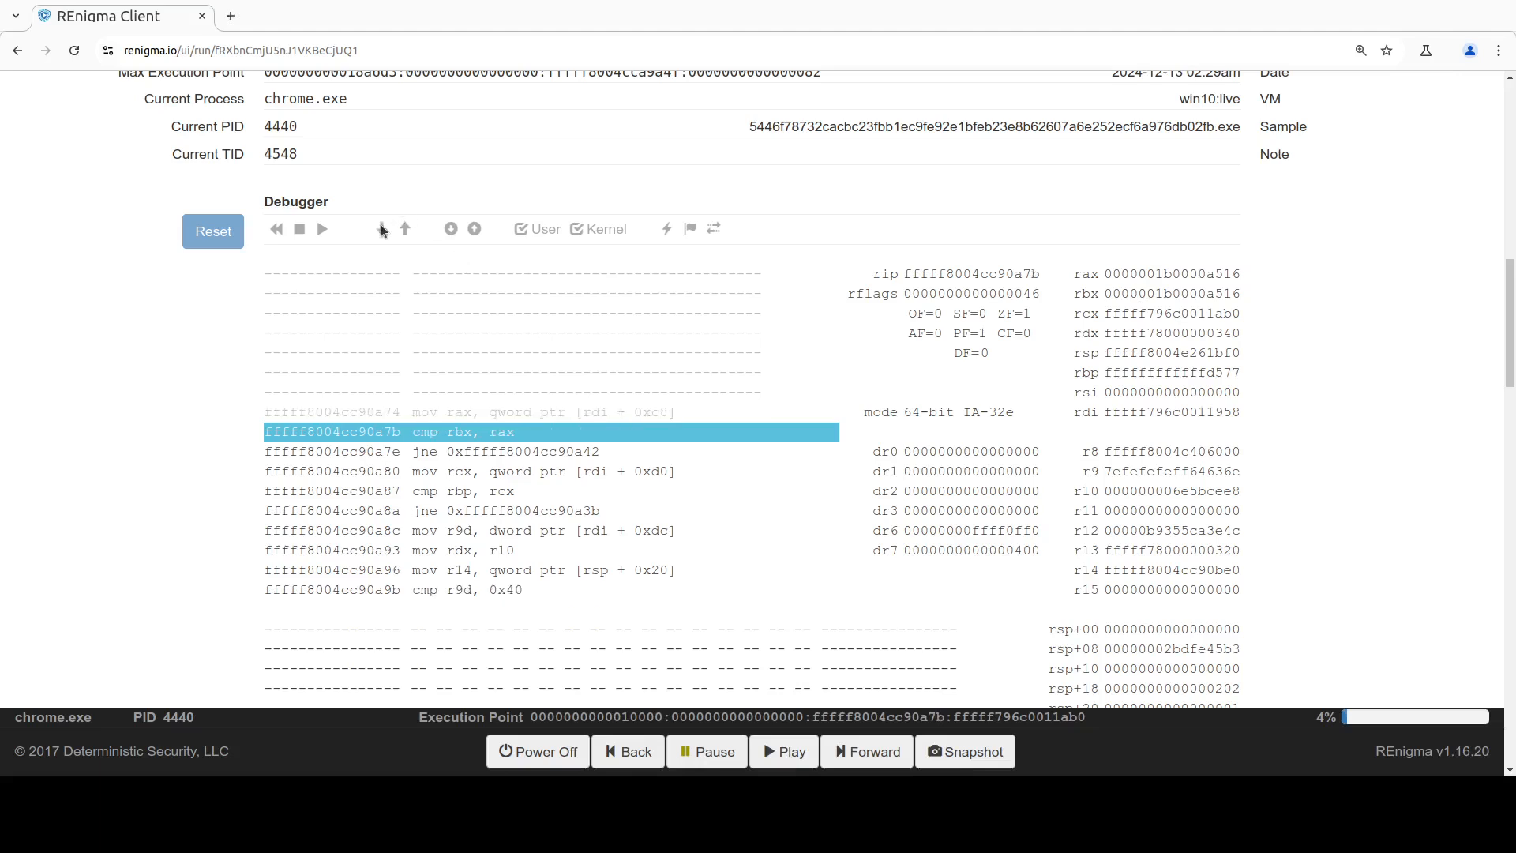
{"action": "left_click", "coordinate": [382, 229]}
{"action": "left_click", "coordinate": [383, 229]}
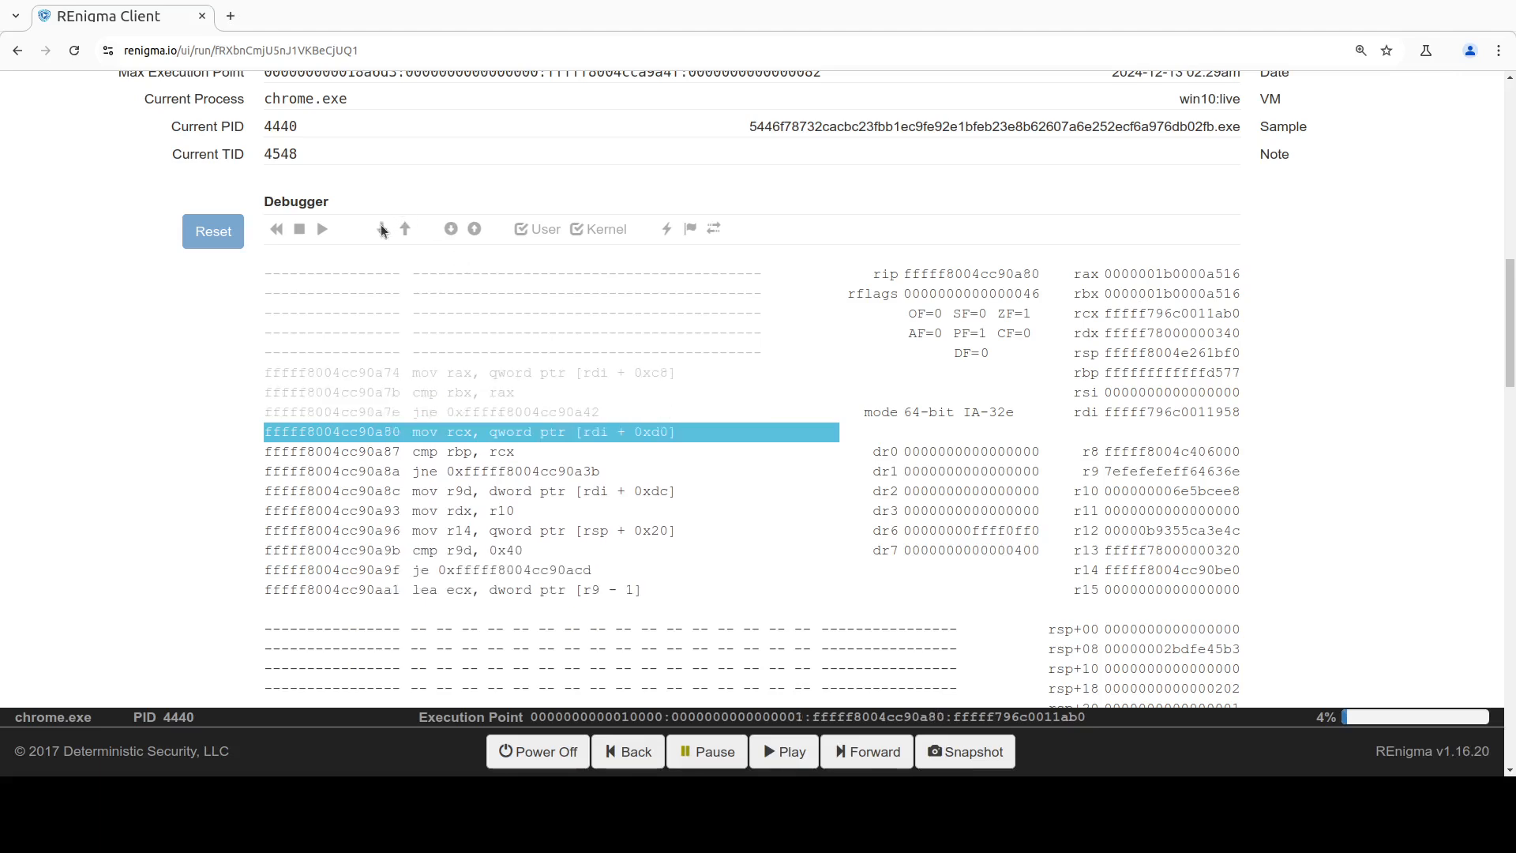
{"action": "left_click", "coordinate": [382, 229]}
{"action": "left_click", "coordinate": [383, 229]}
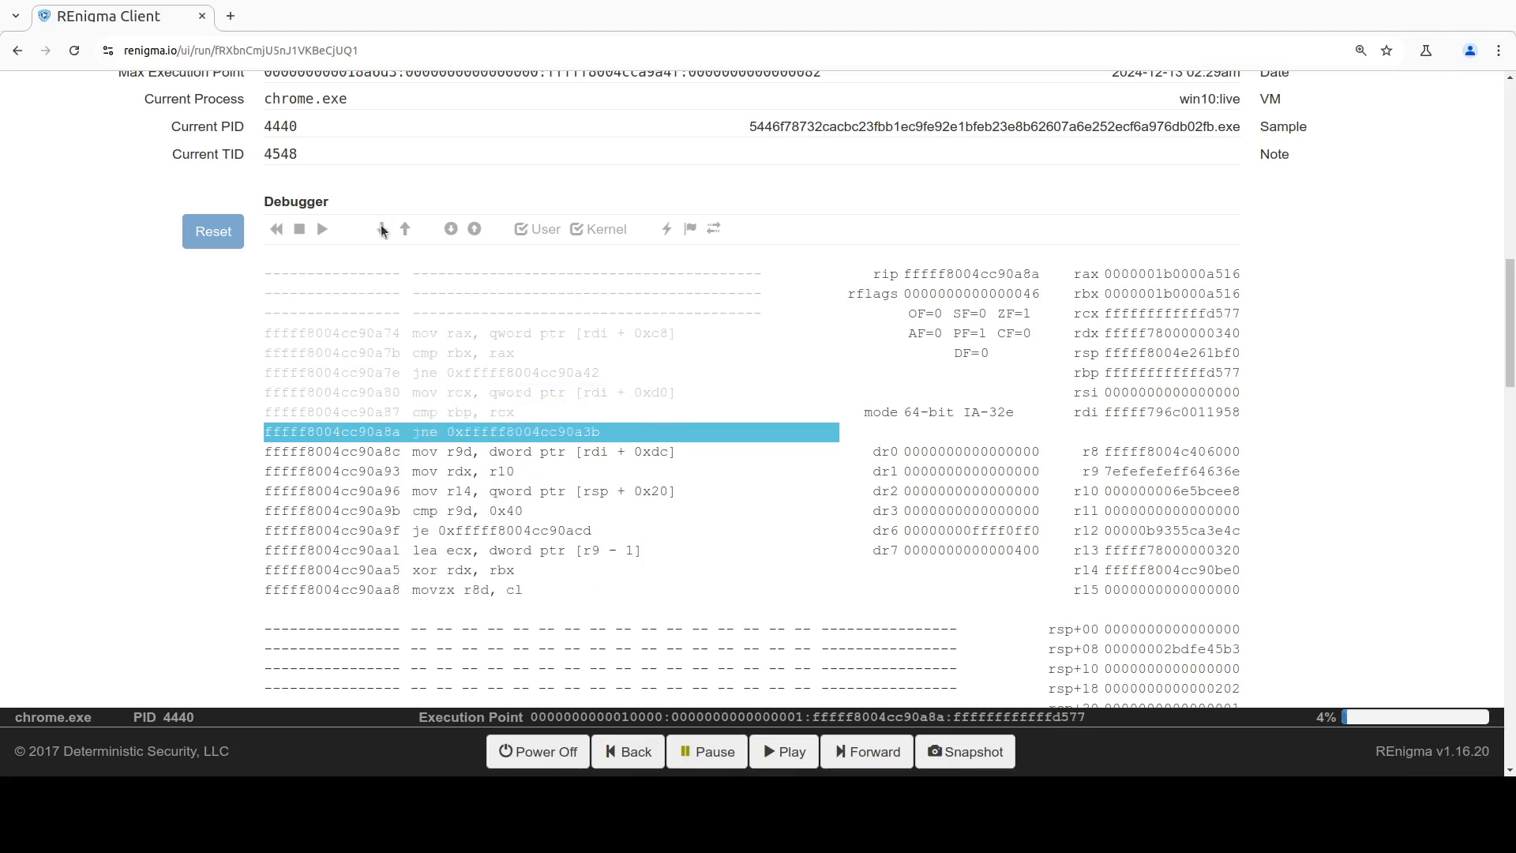
{"action": "left_click", "coordinate": [382, 229]}
{"action": "left_click", "coordinate": [382, 229]}
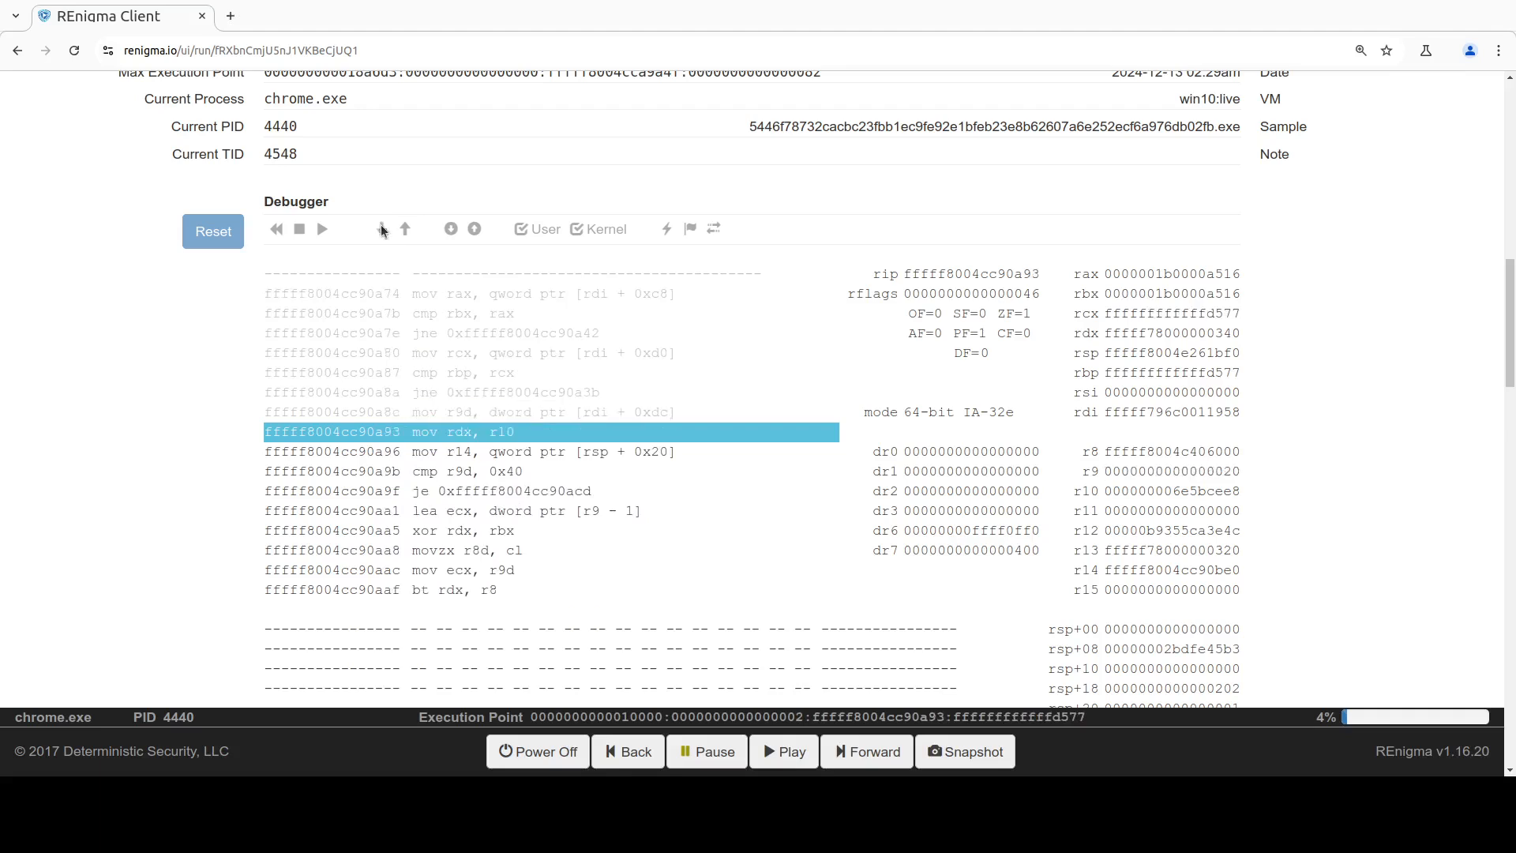
{"action": "left_click", "coordinate": [382, 229]}
{"action": "left_click", "coordinate": [383, 229]}
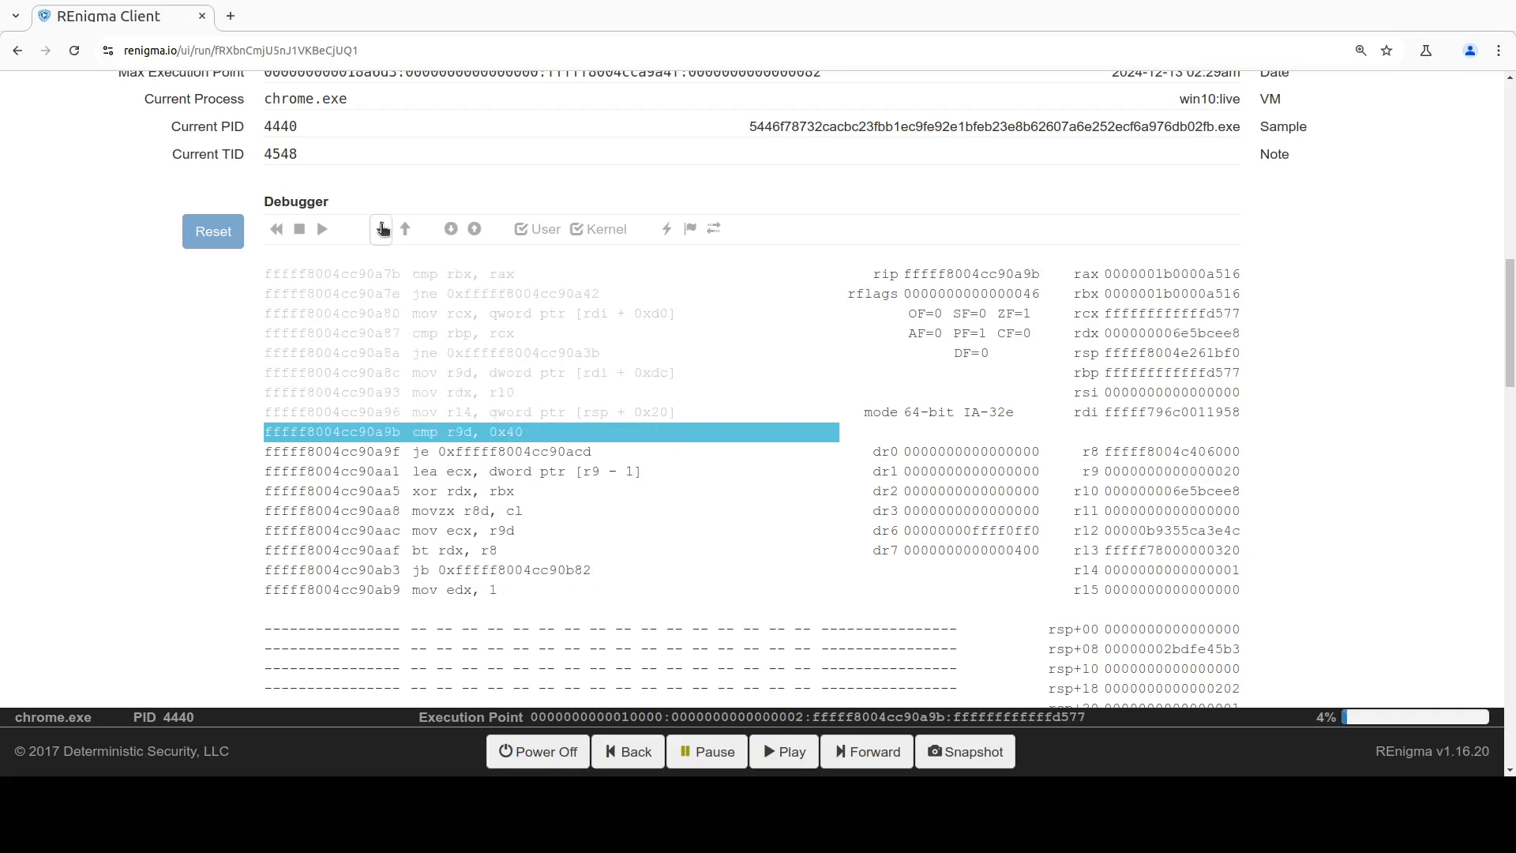